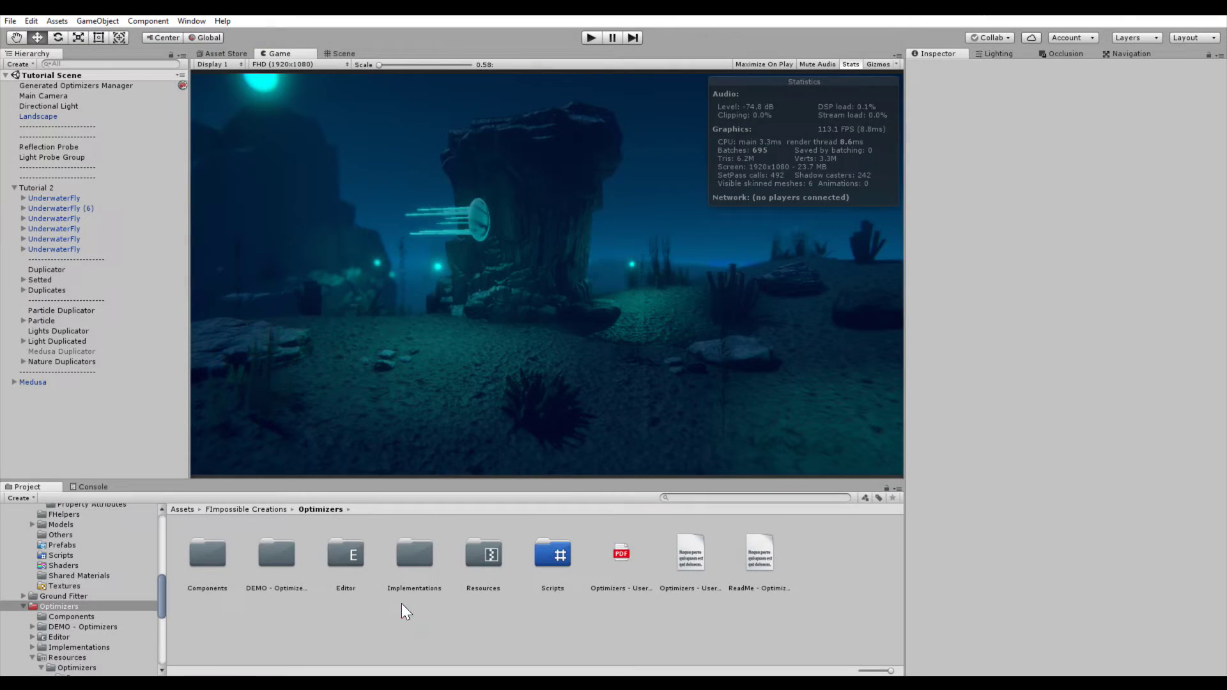
# - Run the scene in play mode, inspect the duplicated underwater objects in the Scene view, and stop play mode
pyautogui.click(344, 53)
pyautogui.keyDown('alt'); pyautogui.moveTo(491, 119); pyautogui.dragTo(795, 236); pyautogui.keyUp('alt')
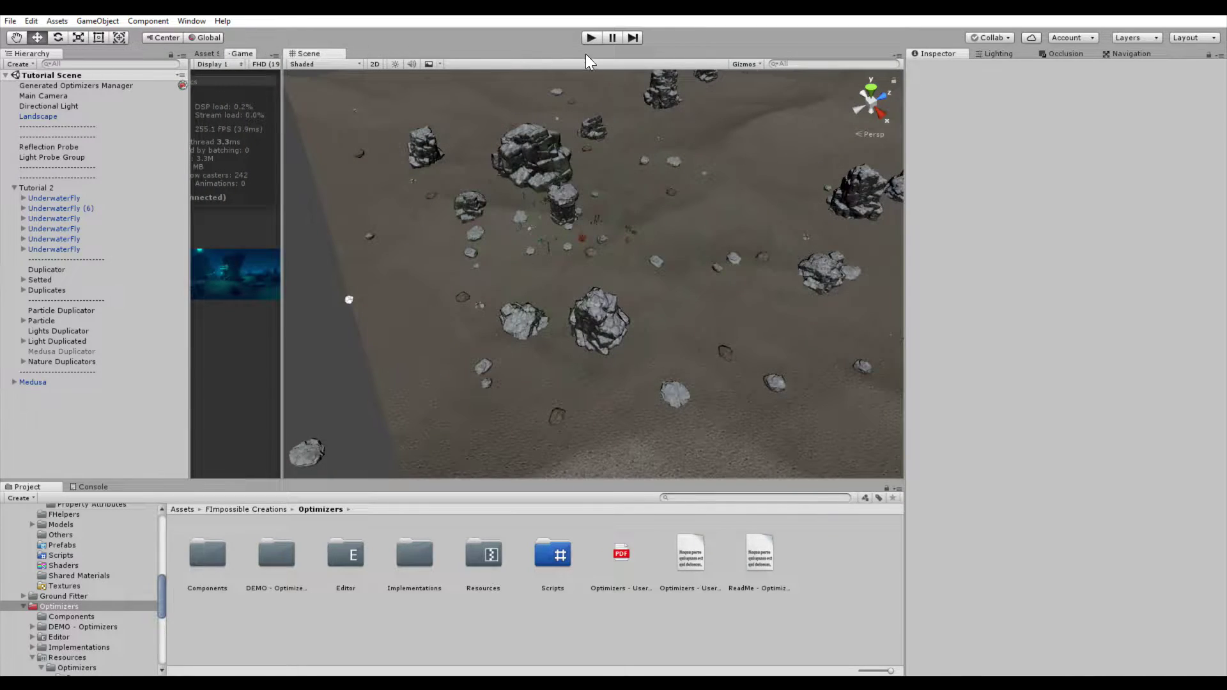
pyautogui.click(591, 37)
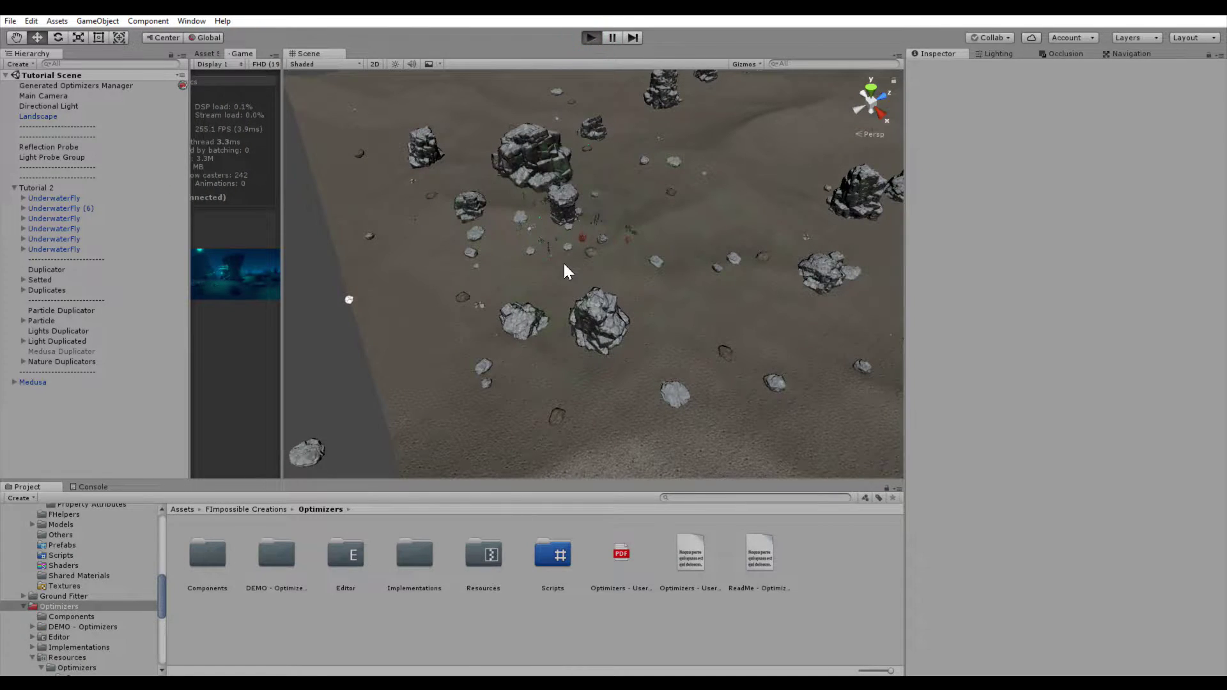
pyautogui.keyDown('alt'); pyautogui.moveTo(564, 263); pyautogui.dragTo(627, 230); pyautogui.keyUp('alt')
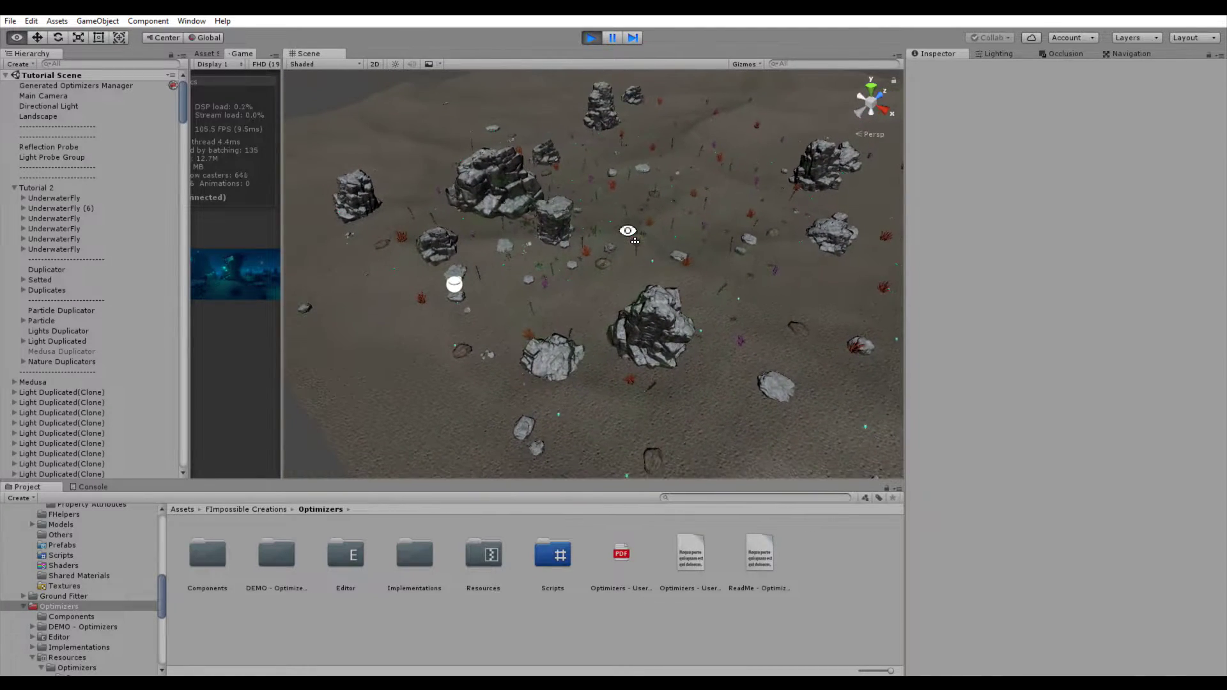
pyautogui.moveTo(623, 220); pyautogui.dragTo(607, 189, button='right')
pyautogui.press('w')
pyautogui.click(591, 38)
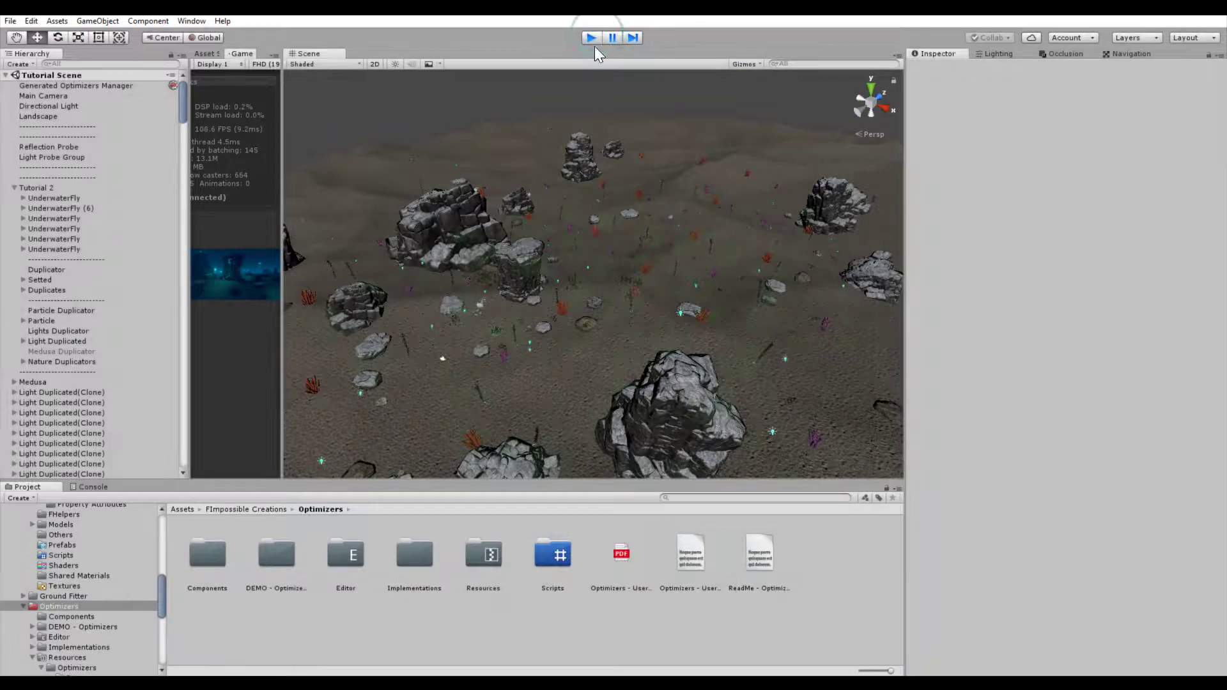
# - Examine the Particle object and its child Particle (1) in the scene, including the child's particle system and emission settings
pyautogui.moveTo(283, 358); pyautogui.dragTo(701, 102)
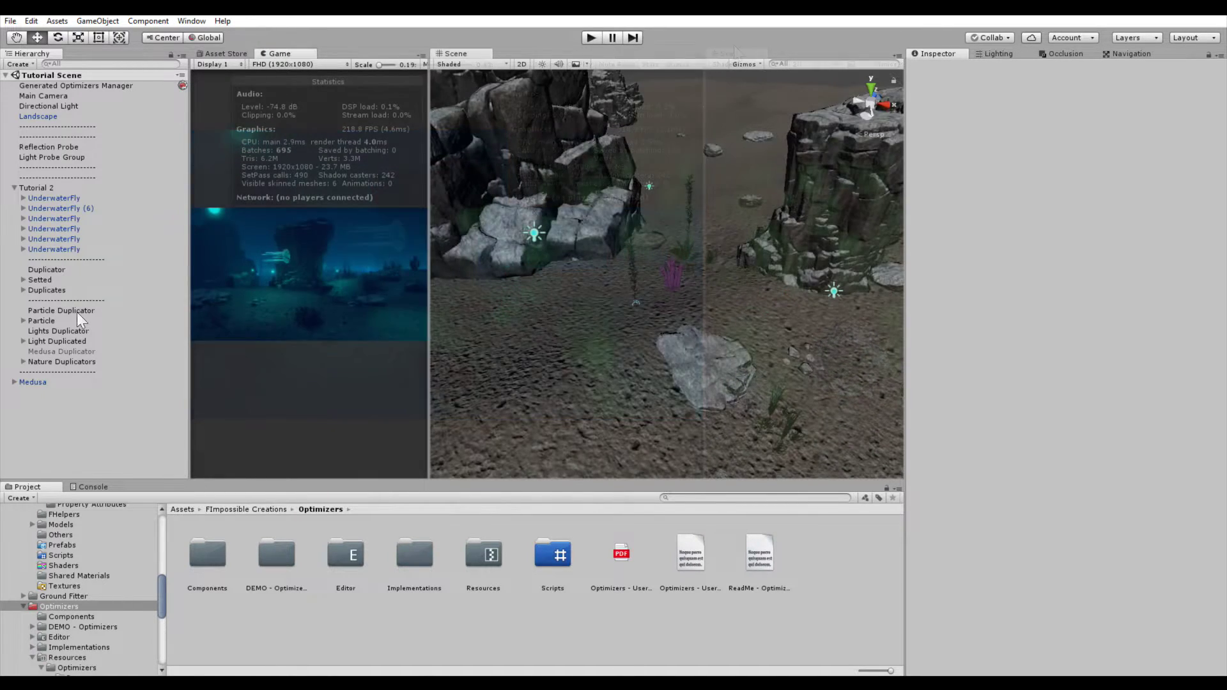
pyautogui.click(41, 319)
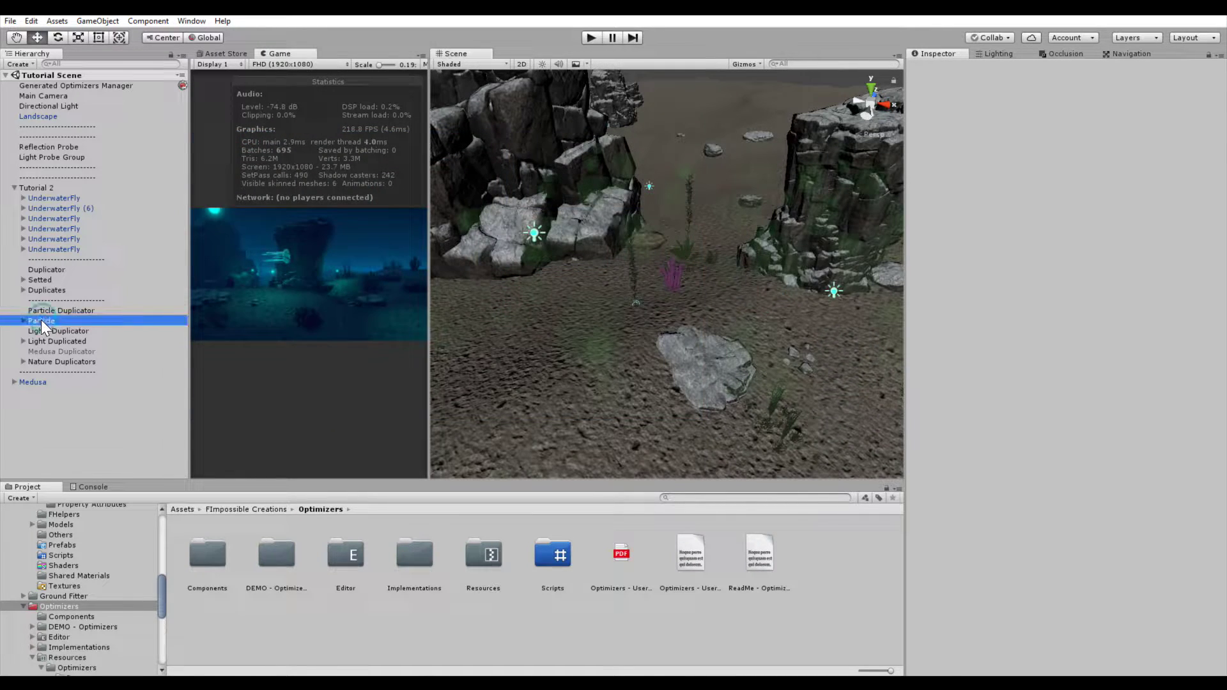
pyautogui.click(78, 332)
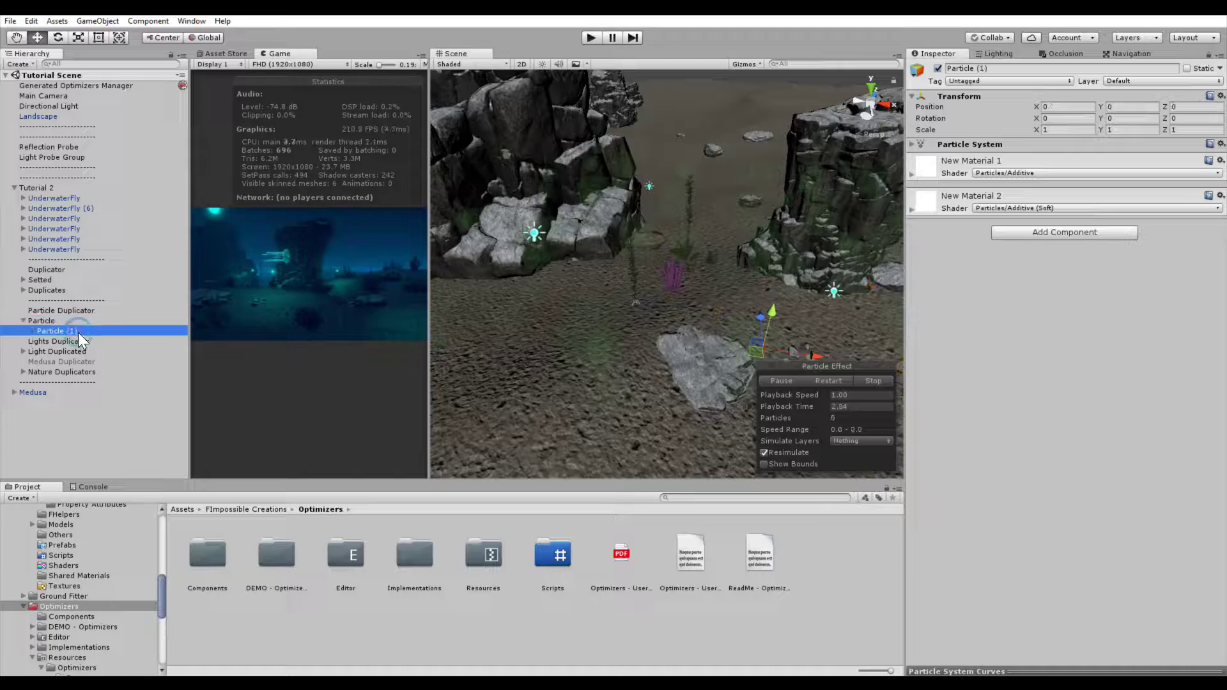
pyautogui.moveTo(601, 320); pyautogui.dragTo(692, 304, button='right')
pyautogui.moveTo(691, 305); pyautogui.dragTo(687, 274, button='right')
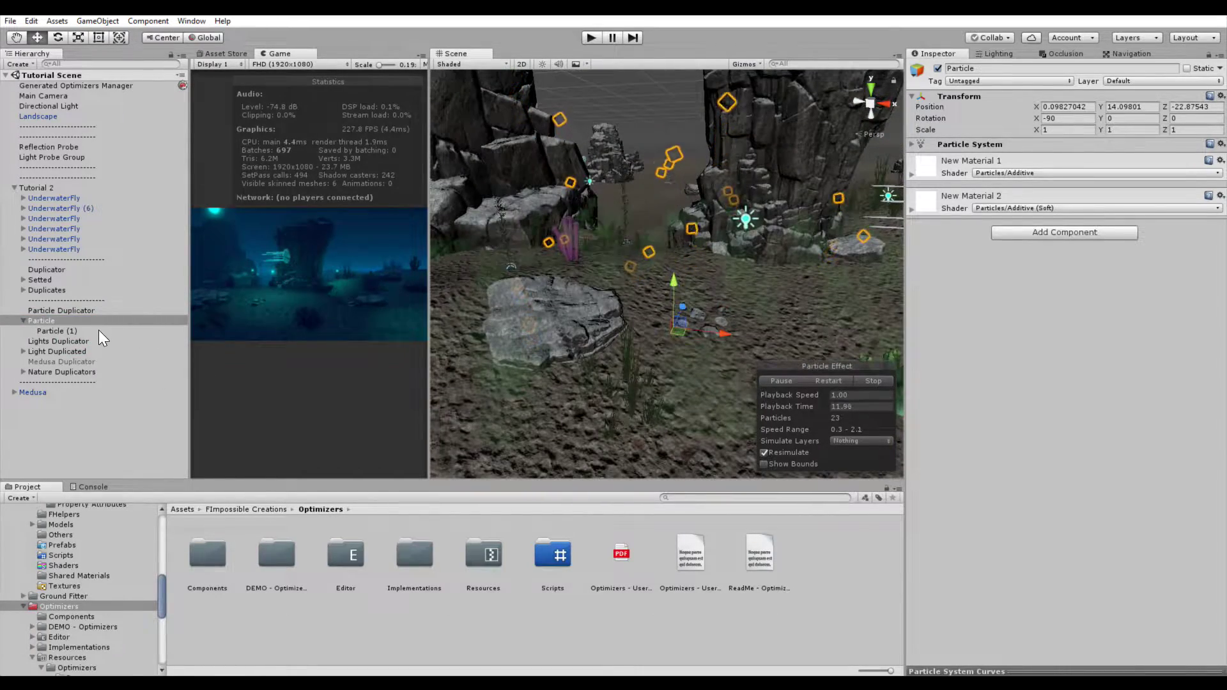
pyautogui.click(97, 330)
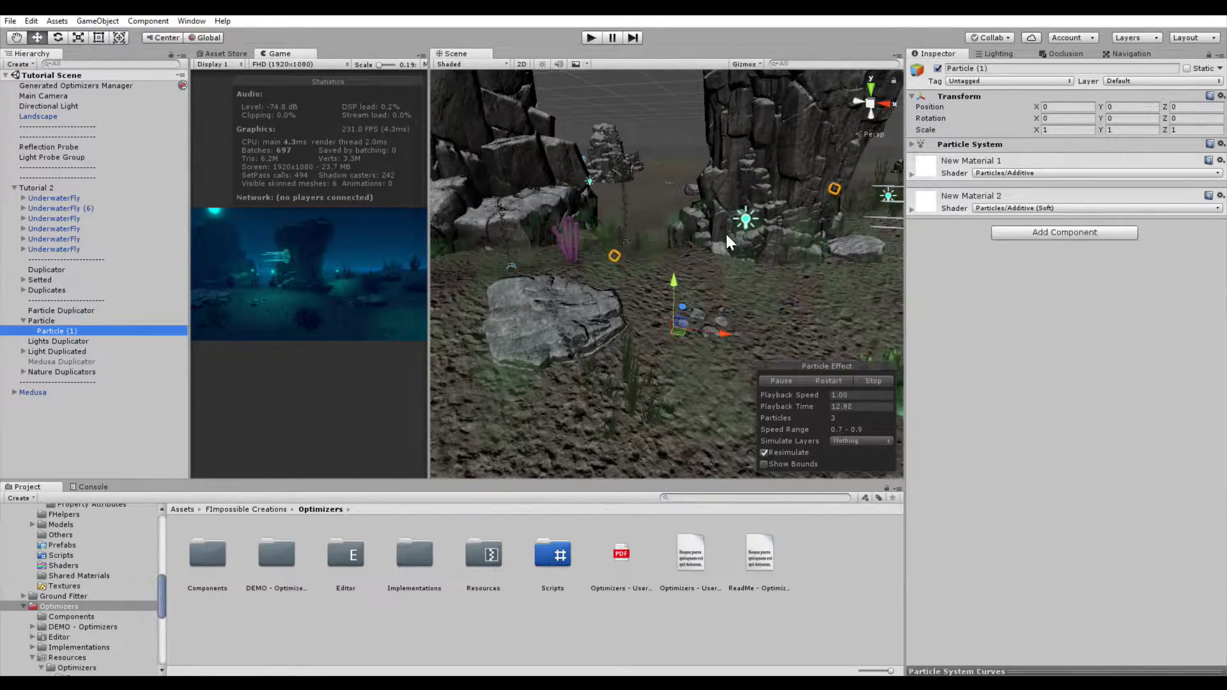
pyautogui.keyDown('alt'); pyautogui.moveTo(726, 234); pyautogui.dragTo(756, 224); pyautogui.keyUp('alt')
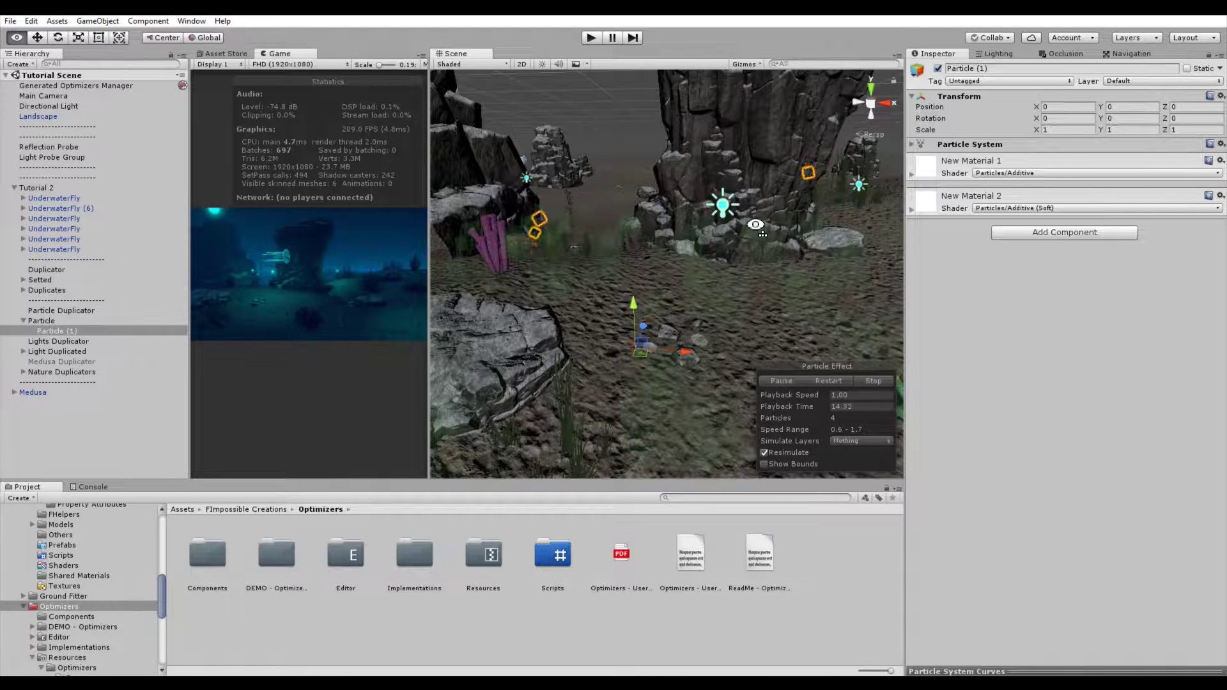
pyautogui.click(938, 145)
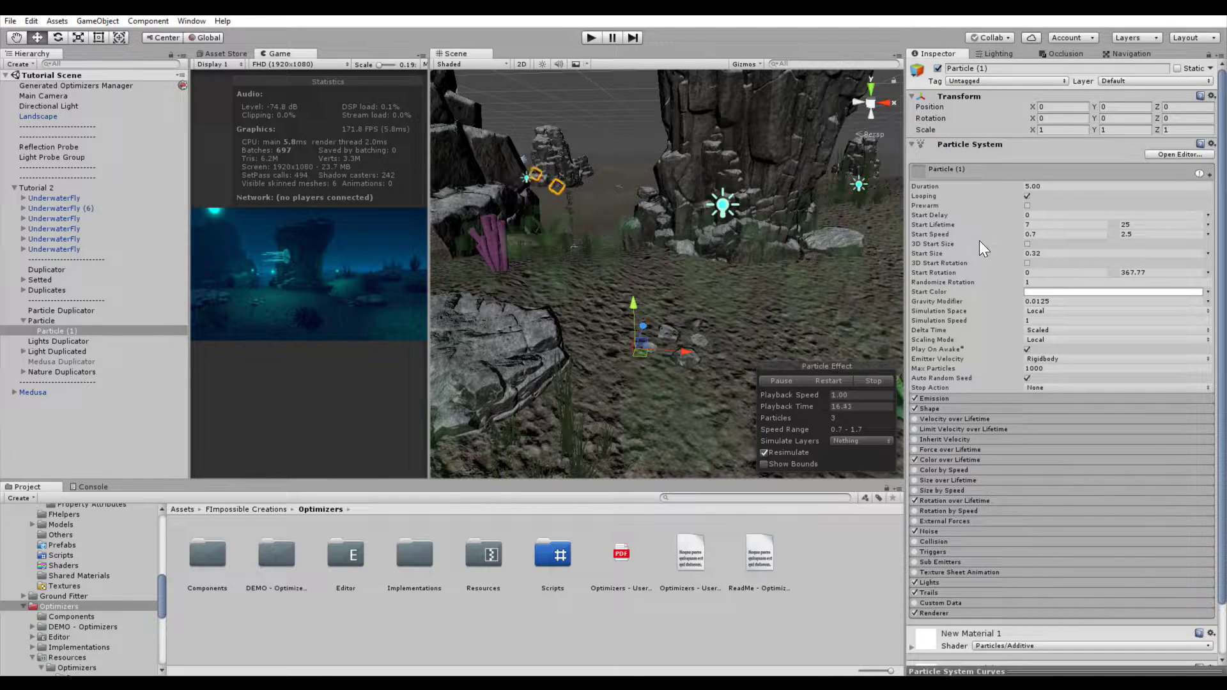
pyautogui.click(939, 399)
pyautogui.doubleClick(70, 329)
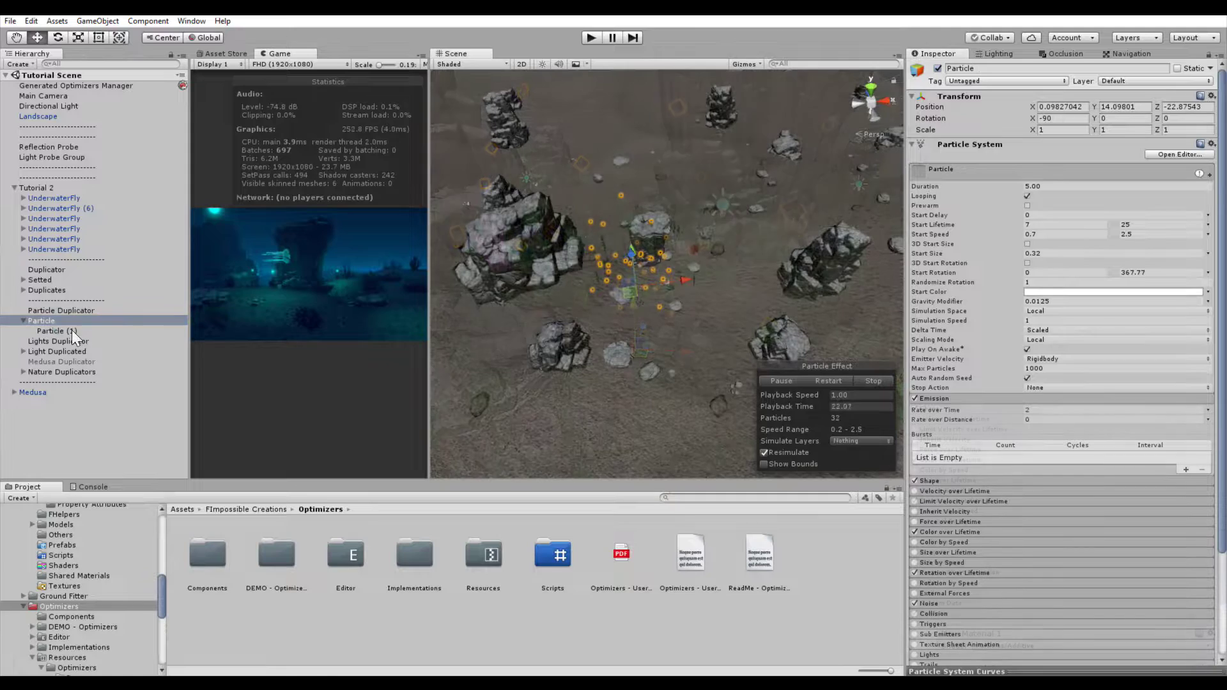
# - Increase the Particle Duplicator's Gizmos Size to preview where the particle system copies are placed
pyautogui.click(68, 311)
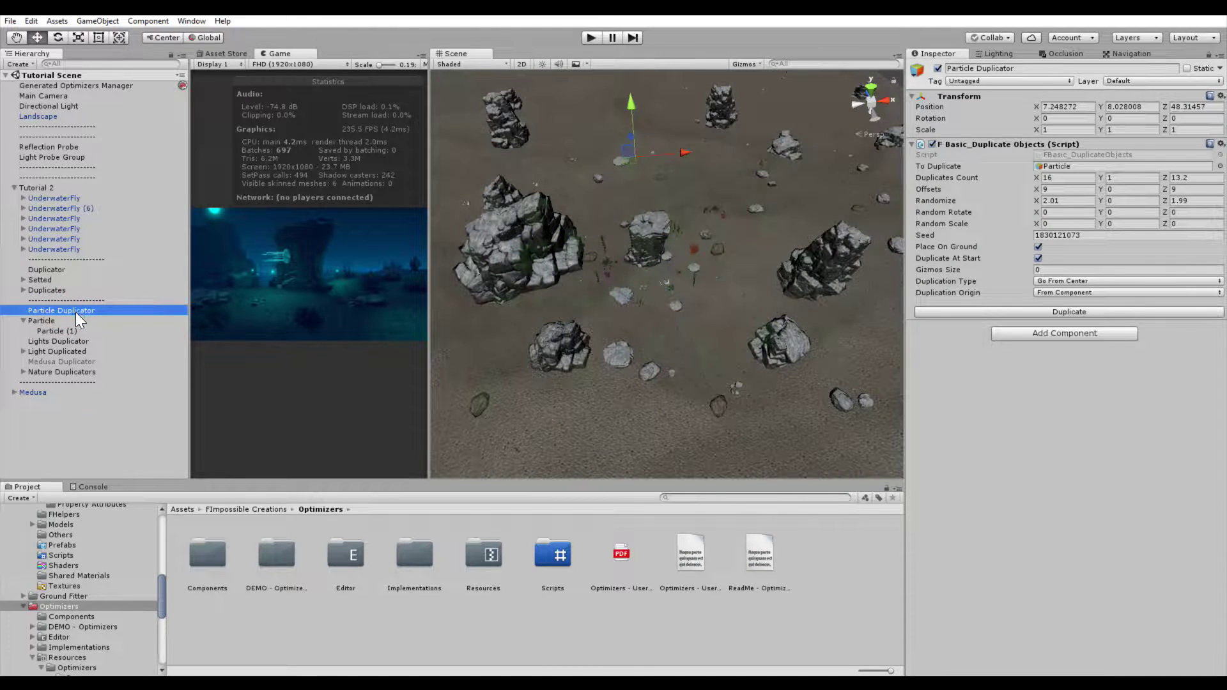
pyautogui.moveTo(969, 275); pyautogui.dragTo(996, 274)
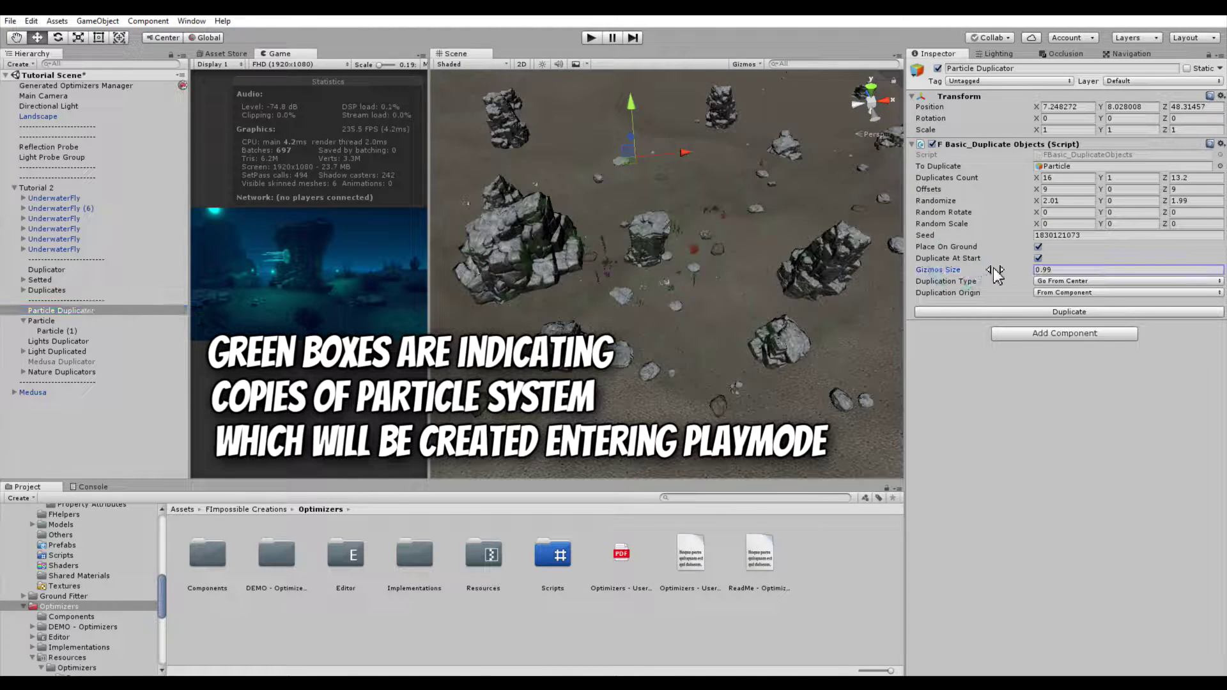
pyautogui.moveTo(57, 262); pyautogui.dragTo(1024, 263)
pyautogui.moveTo(630, 103); pyautogui.dragTo(631, 131)
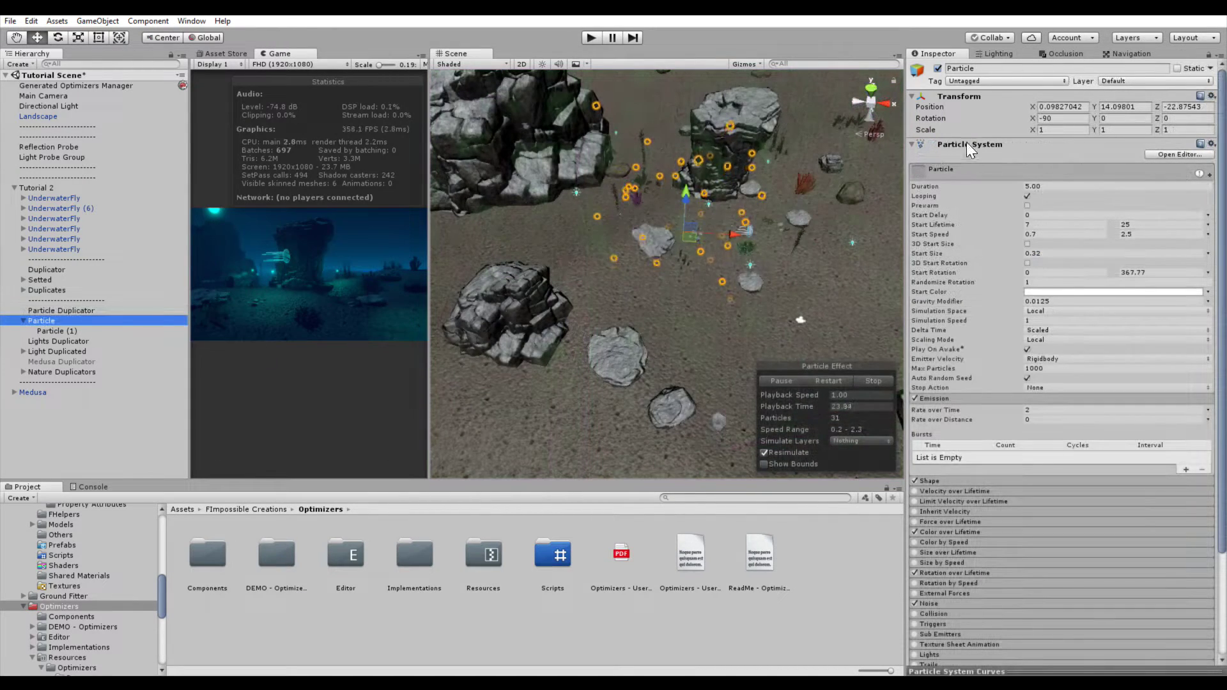
# - Add a Basic Optimizer component to the Particle object and set its Optimizing Method to Static
pyautogui.click(958, 145)
pyautogui.click(1006, 239)
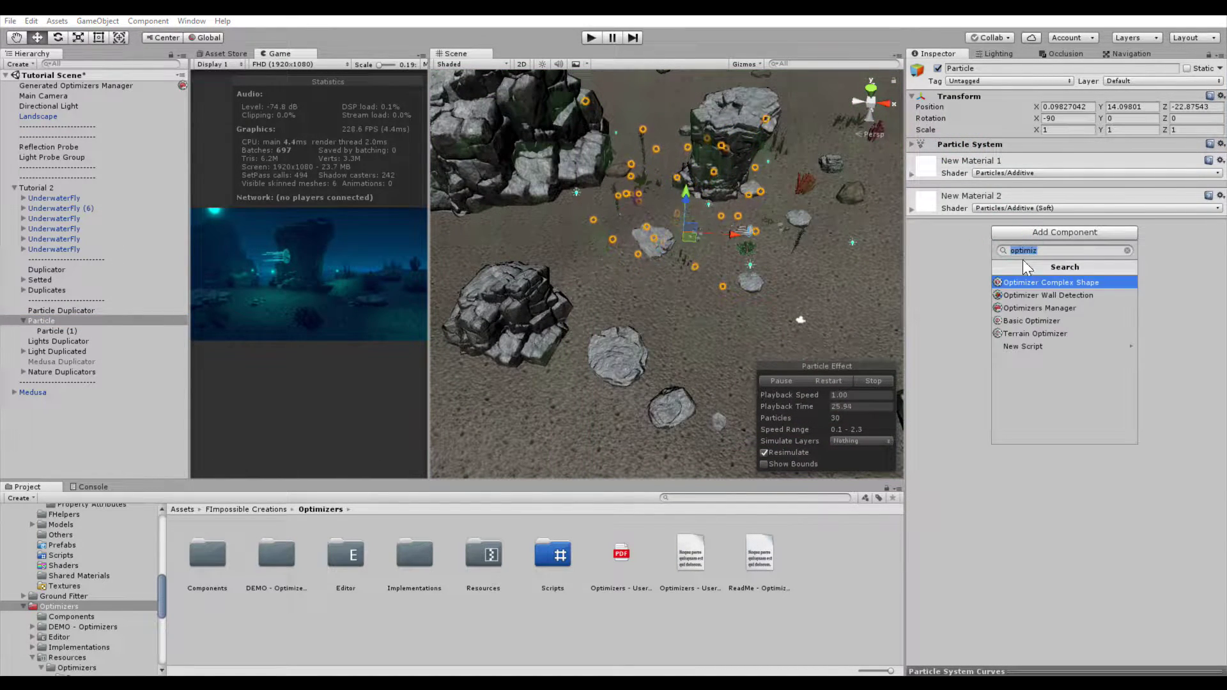
pyautogui.click(1030, 319)
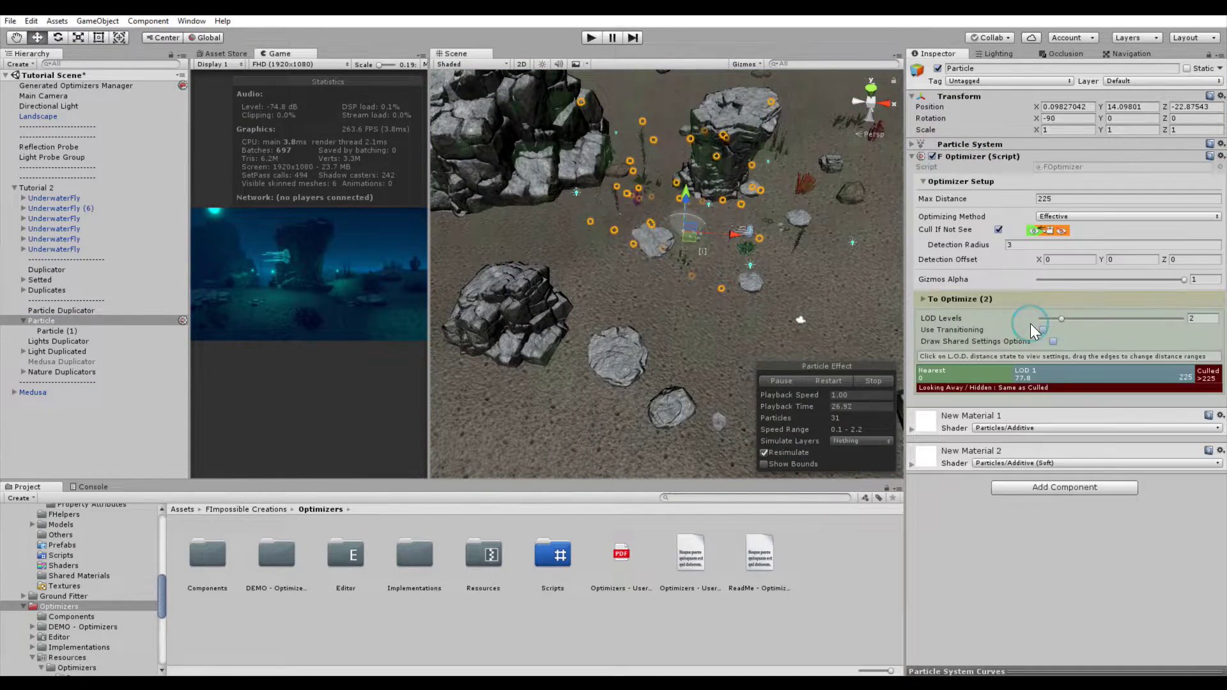
pyautogui.click(1061, 216)
pyautogui.click(1058, 229)
# - Fit the detection sphere around the Particle object's particles, with a radius of about 13.2 and a Z offset of about 3.6
pyautogui.moveTo(632, 160); pyautogui.dragTo(697, 247, button='right')
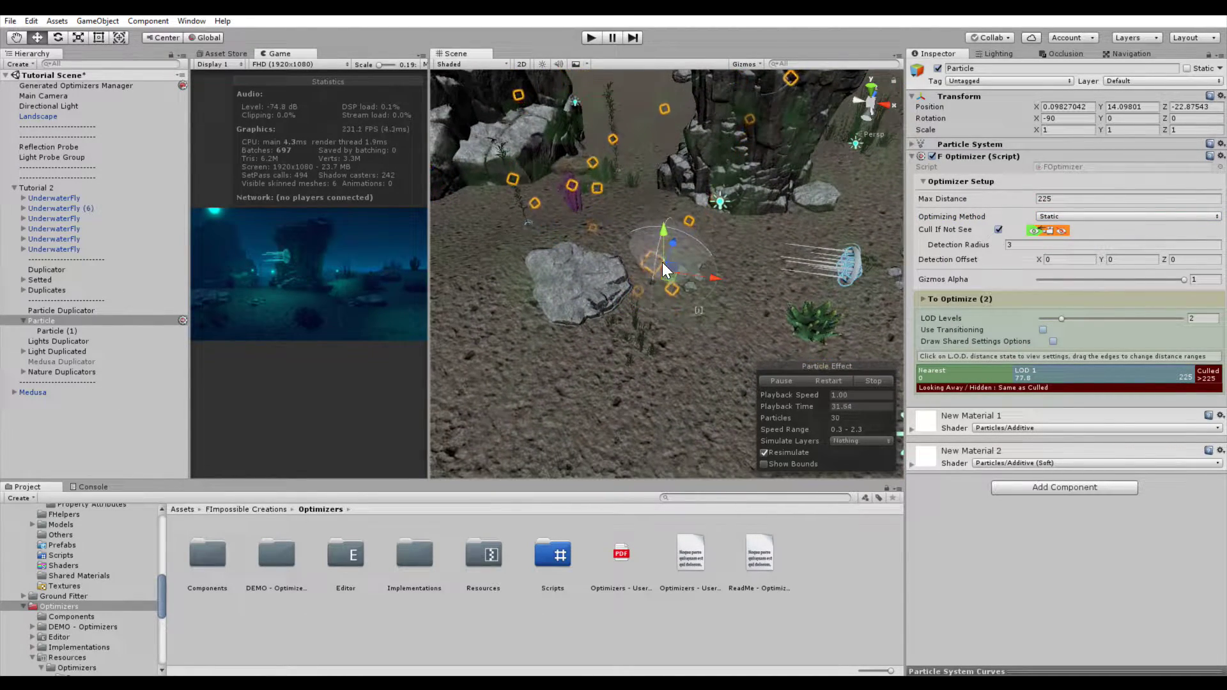
pyautogui.moveTo(662, 257); pyautogui.dragTo(756, 168)
pyautogui.moveTo(756, 168); pyautogui.dragTo(704, 228, button='right')
pyautogui.press('w')
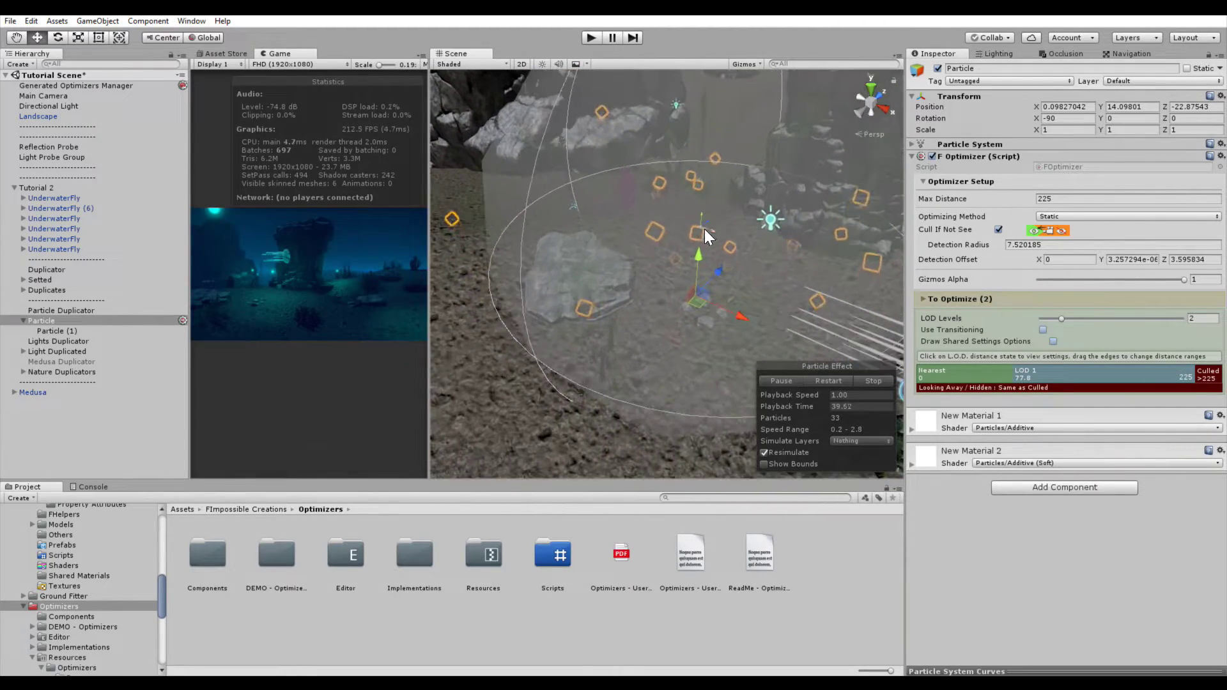
pyautogui.moveTo(704, 229); pyautogui.dragTo(744, 210)
pyautogui.press('s')
pyautogui.moveTo(743, 210); pyautogui.dragTo(702, 224, button='right')
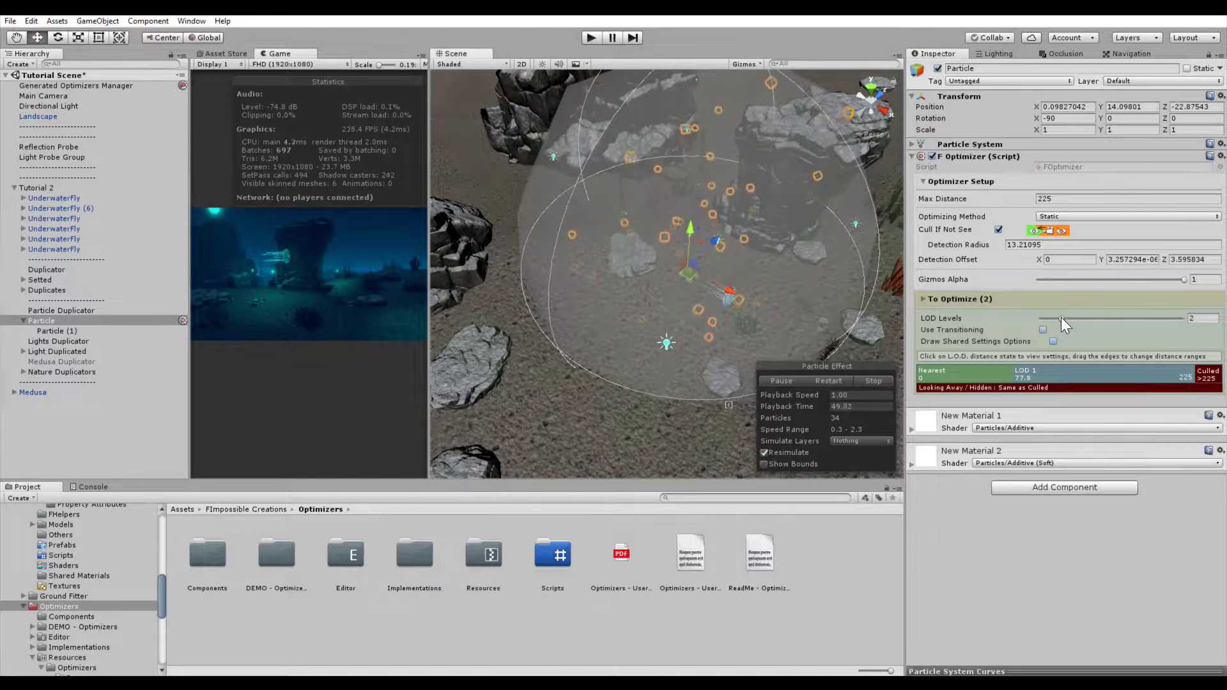
# - Set the Particle optimizer to 3 LOD levels and shorten the ranges so LOD 1 spans 16.9 to 46.8 units
pyautogui.moveTo(1061, 317); pyautogui.dragTo(1077, 318)
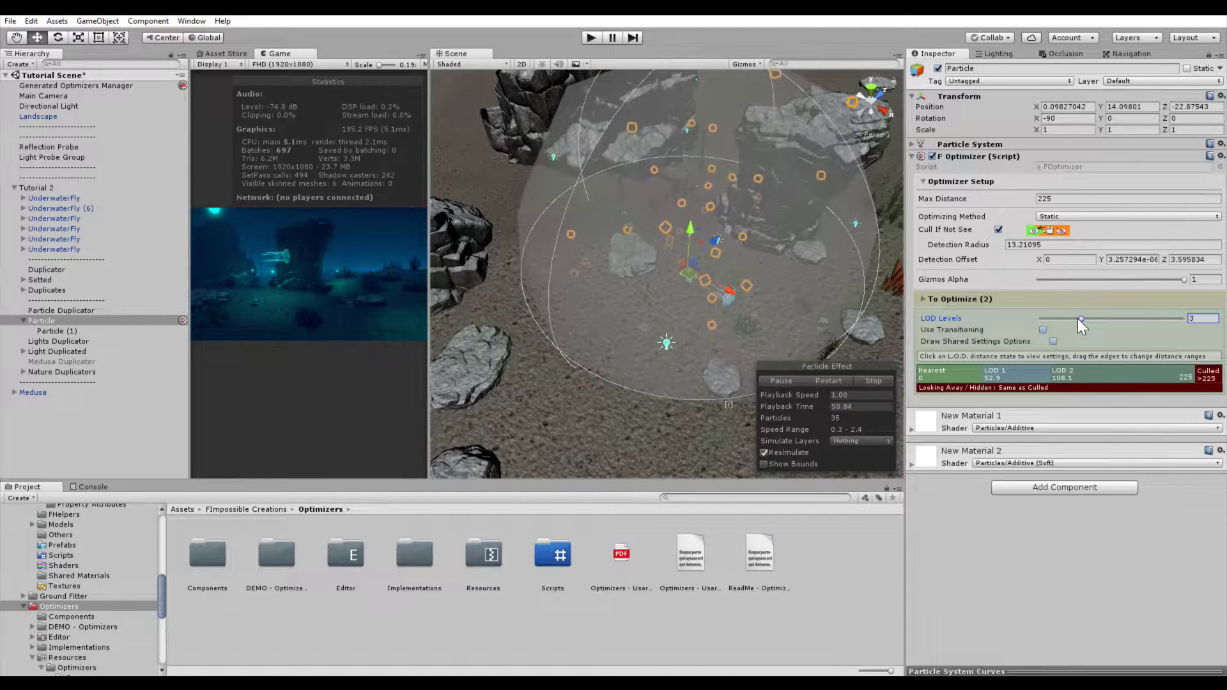
pyautogui.click(944, 375)
pyautogui.scroll(-5, 790, 315)
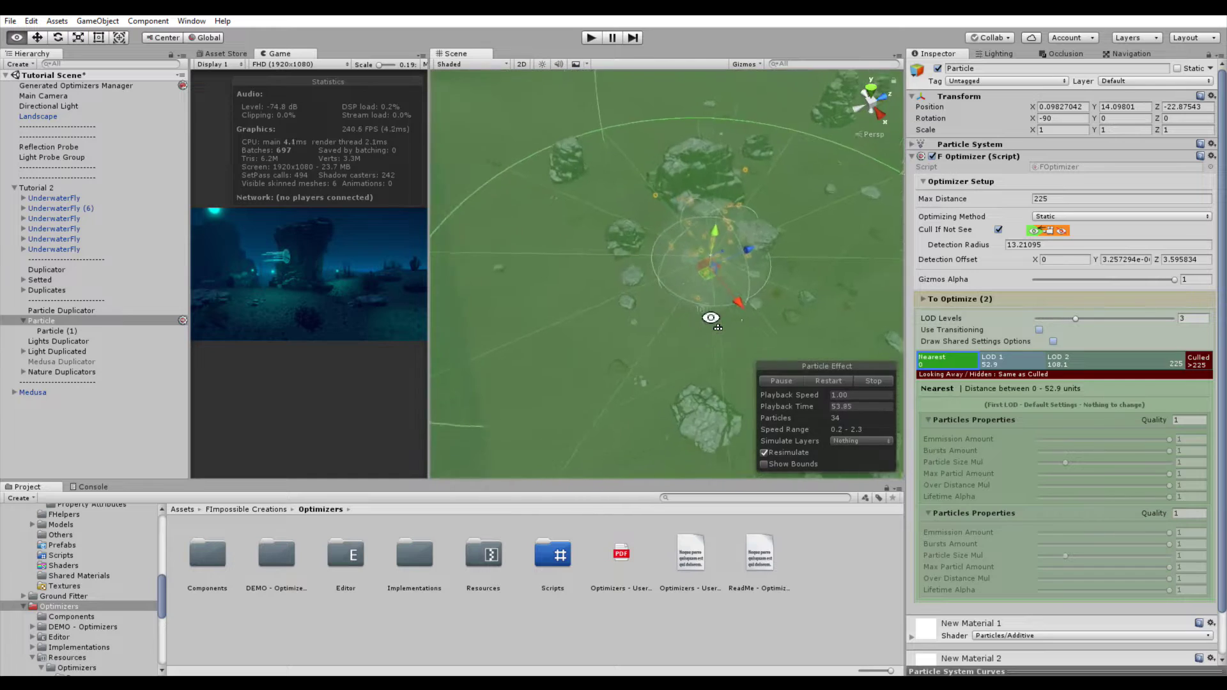
pyautogui.moveTo(977, 359); pyautogui.dragTo(937, 367)
pyautogui.click(946, 361)
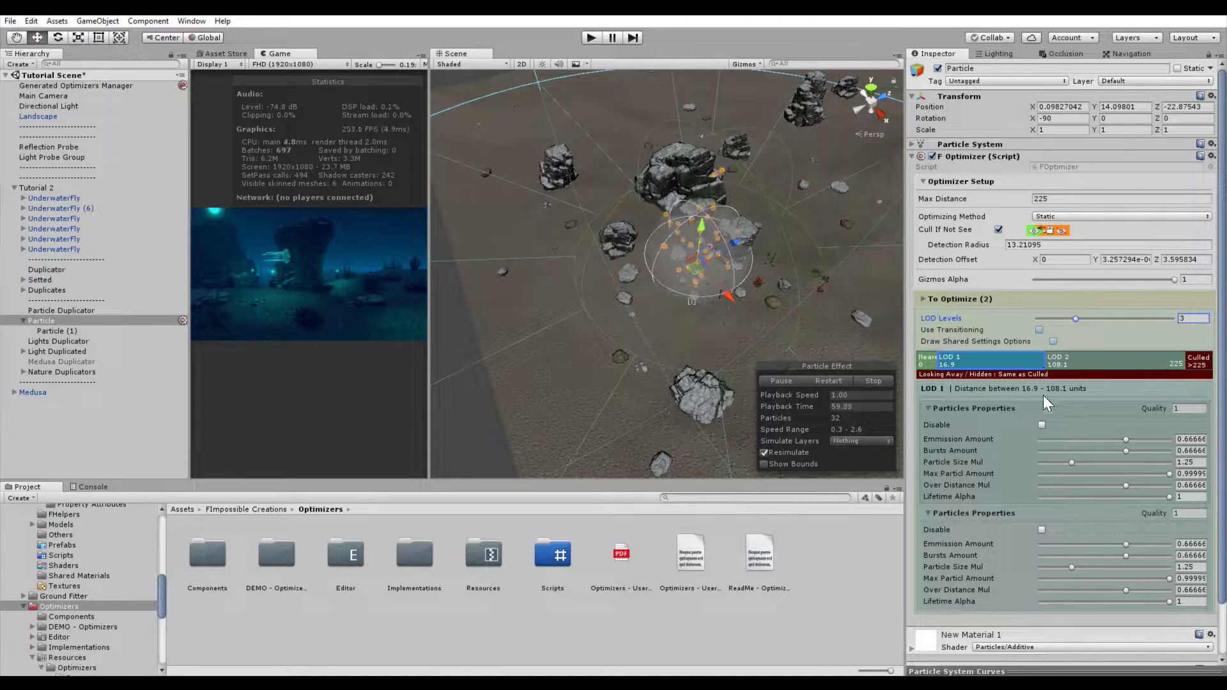
pyautogui.moveTo(1045, 361); pyautogui.dragTo(972, 361)
pyautogui.click(949, 361)
# - Check the Particle optimizer's Nearest and LOD 1 ranges in the scene and set its Max Distance to 180
pyautogui.keyDown('alt'); pyautogui.moveTo(614, 243); pyautogui.dragTo(813, 185); pyautogui.keyUp('alt')
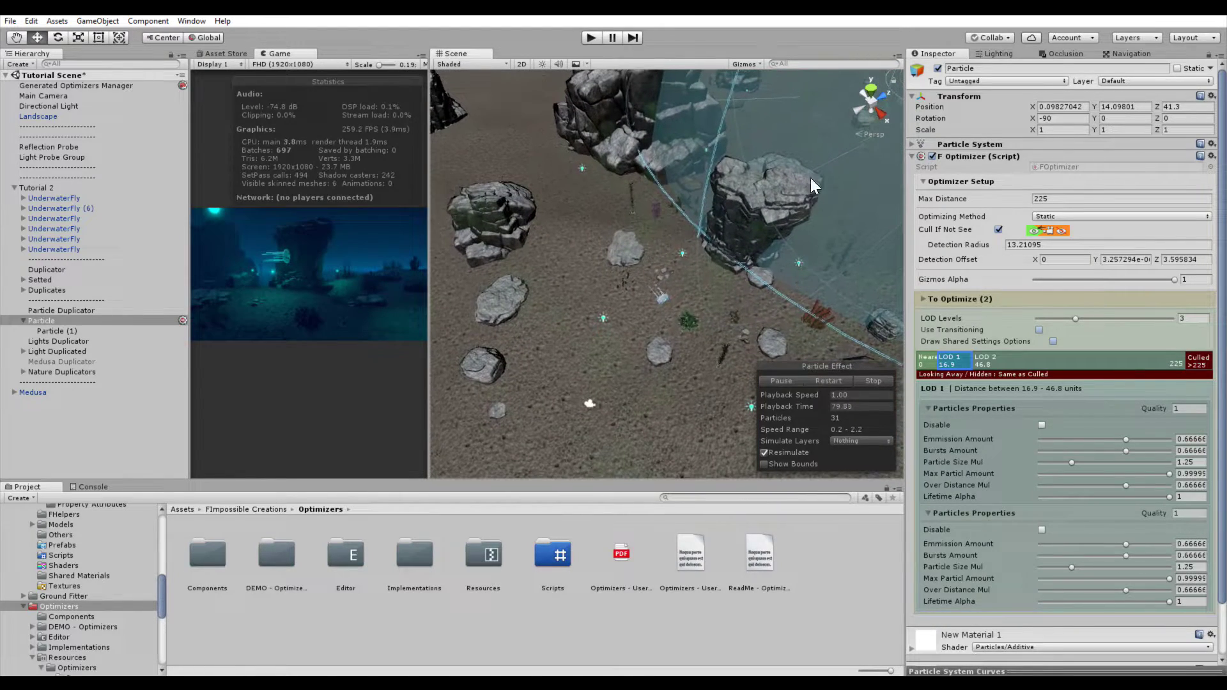
pyautogui.moveTo(715, 218)
pyautogui.keyDown('alt'); pyautogui.mouseDown()
pyautogui.moveTo(654, 225)
pyautogui.moveTo(694, 226)
pyautogui.mouseUp(); pyautogui.keyUp('alt')
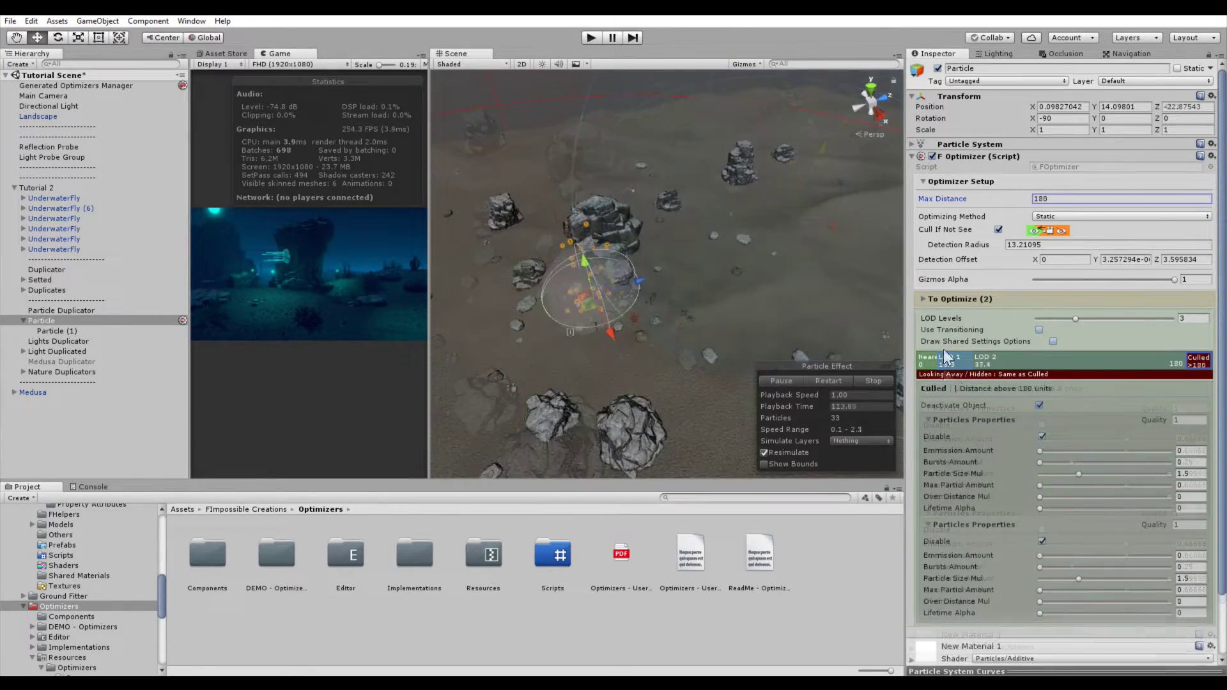
pyautogui.click(929, 361)
pyautogui.keyDown('alt'); pyautogui.moveTo(678, 268); pyautogui.dragTo(636, 278); pyautogui.keyUp('alt')
pyautogui.click(956, 361)
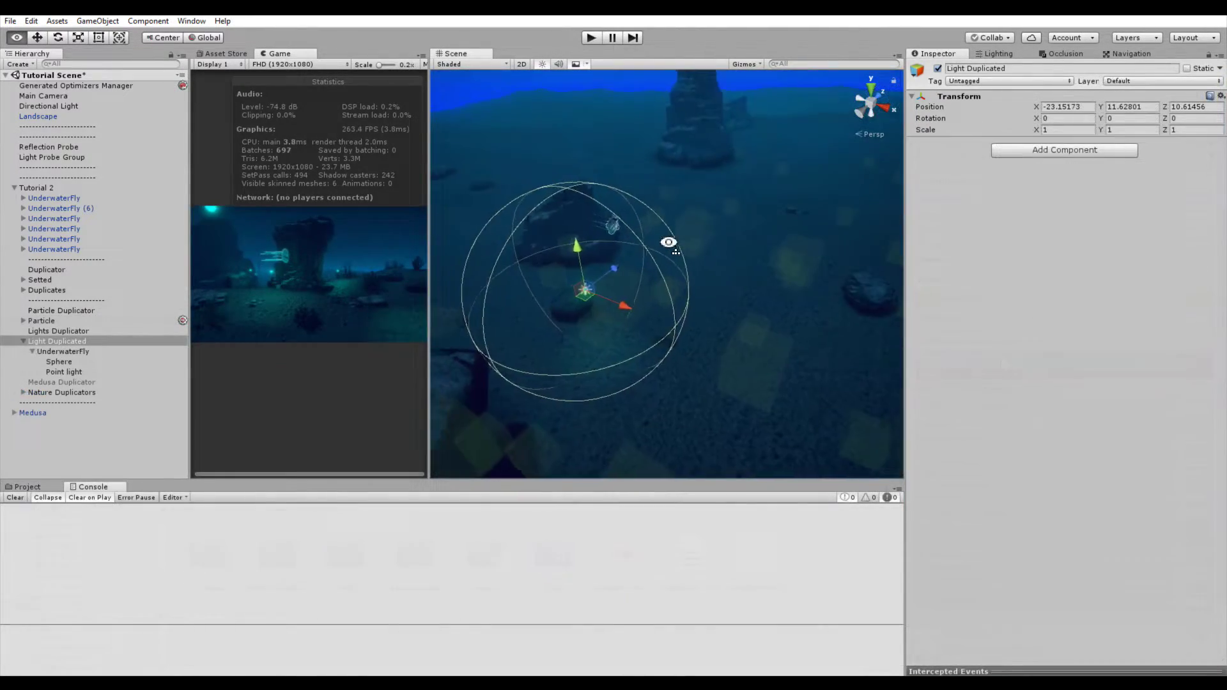
pyautogui.scroll(4, 613, 243)
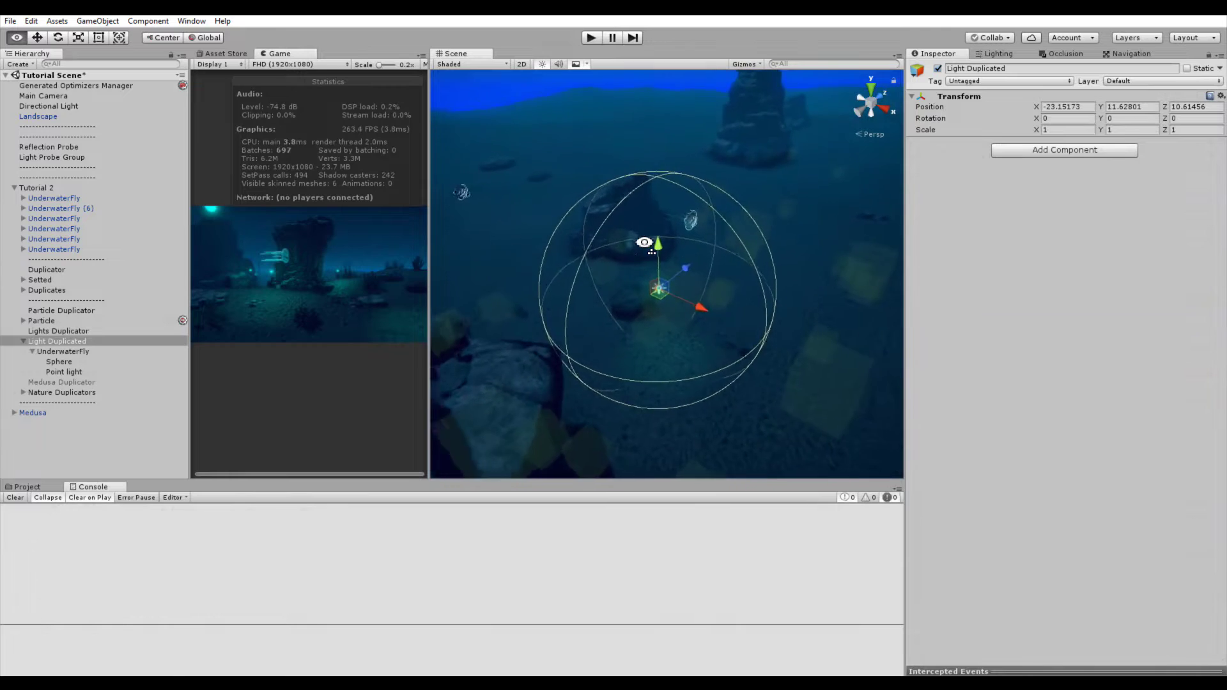
# - Add a Basic Optimizer component to the Light Duplicated object and lower its Gizmos Alpha to 0.253
pyautogui.scroll(-2, 614, 249)
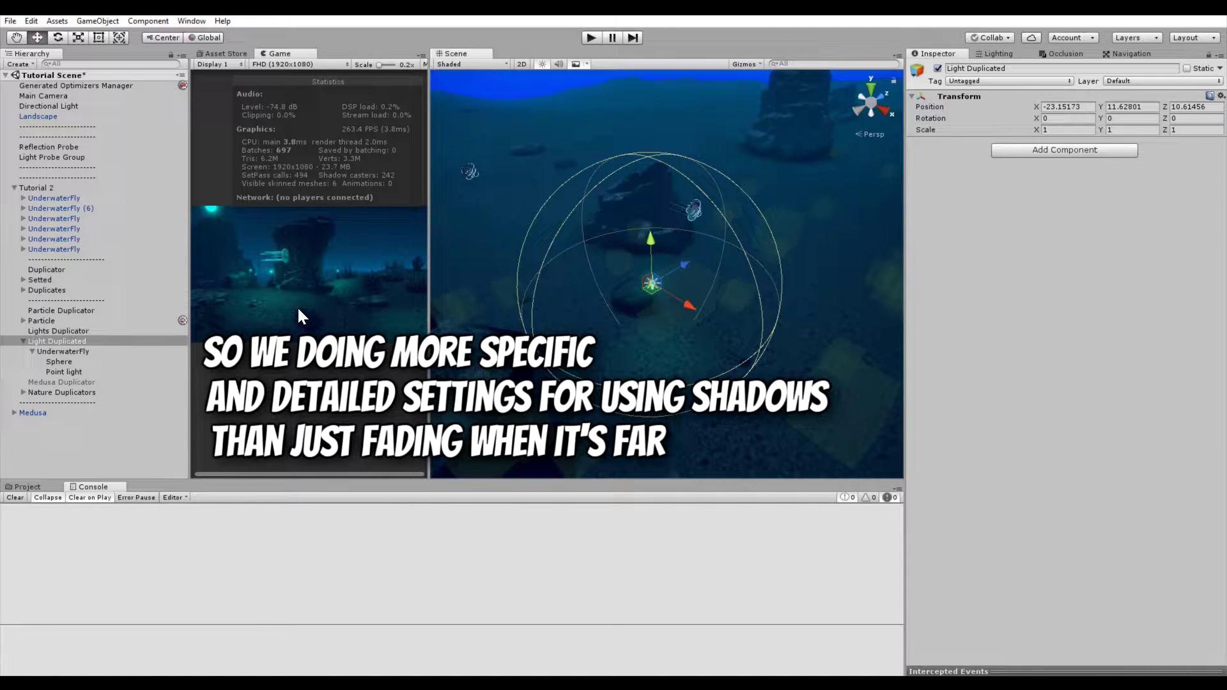
pyautogui.click(1060, 150)
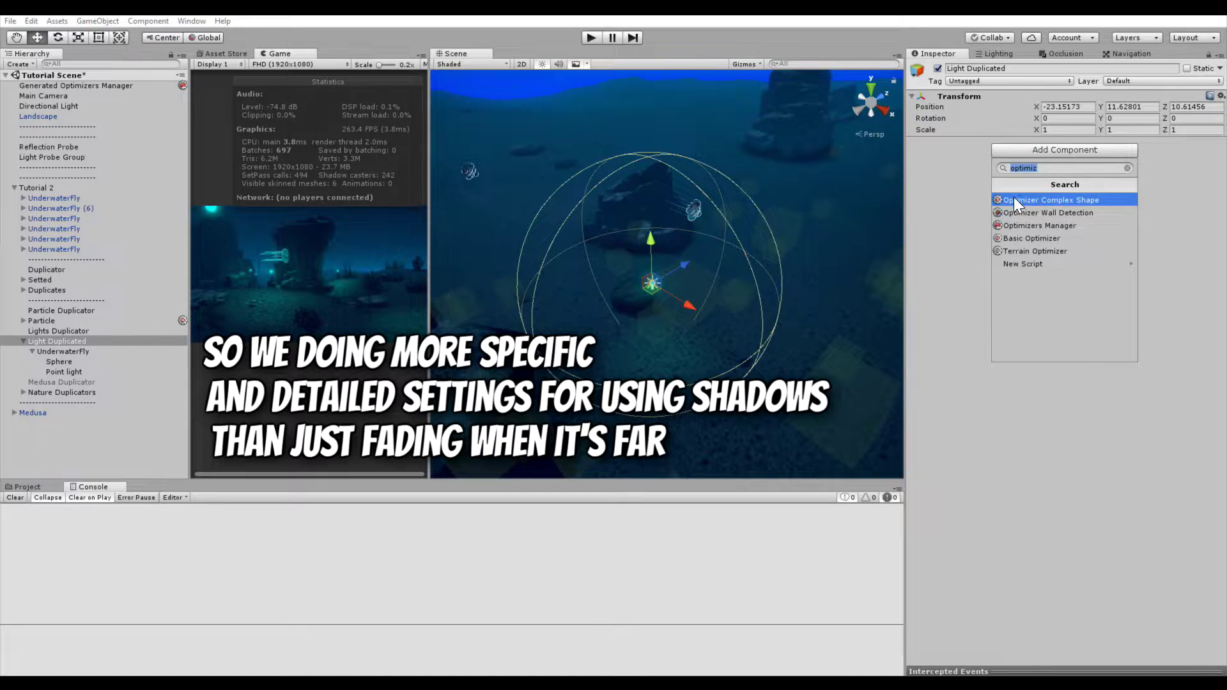
pyautogui.click(1020, 238)
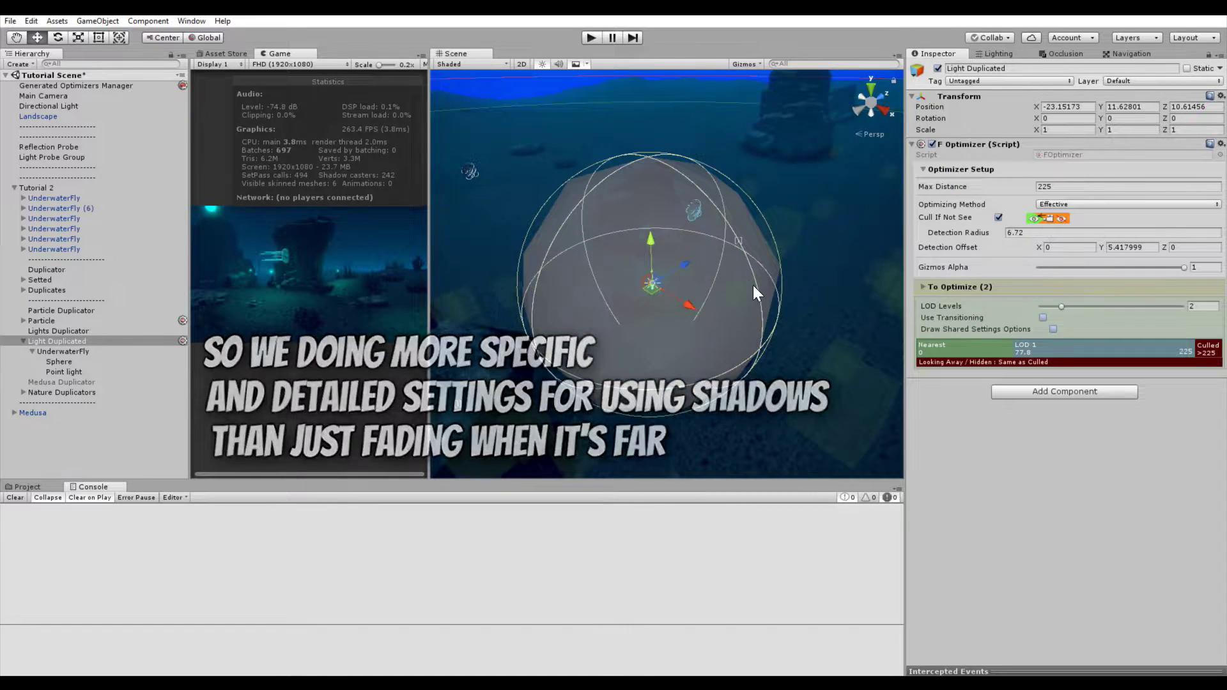
pyautogui.moveTo(752, 284)
pyautogui.keyDown('alt'); pyautogui.mouseDown()
pyautogui.moveTo(638, 285)
pyautogui.moveTo(671, 305)
pyautogui.moveTo(771, 281)
pyautogui.mouseUp(); pyautogui.keyUp('alt')
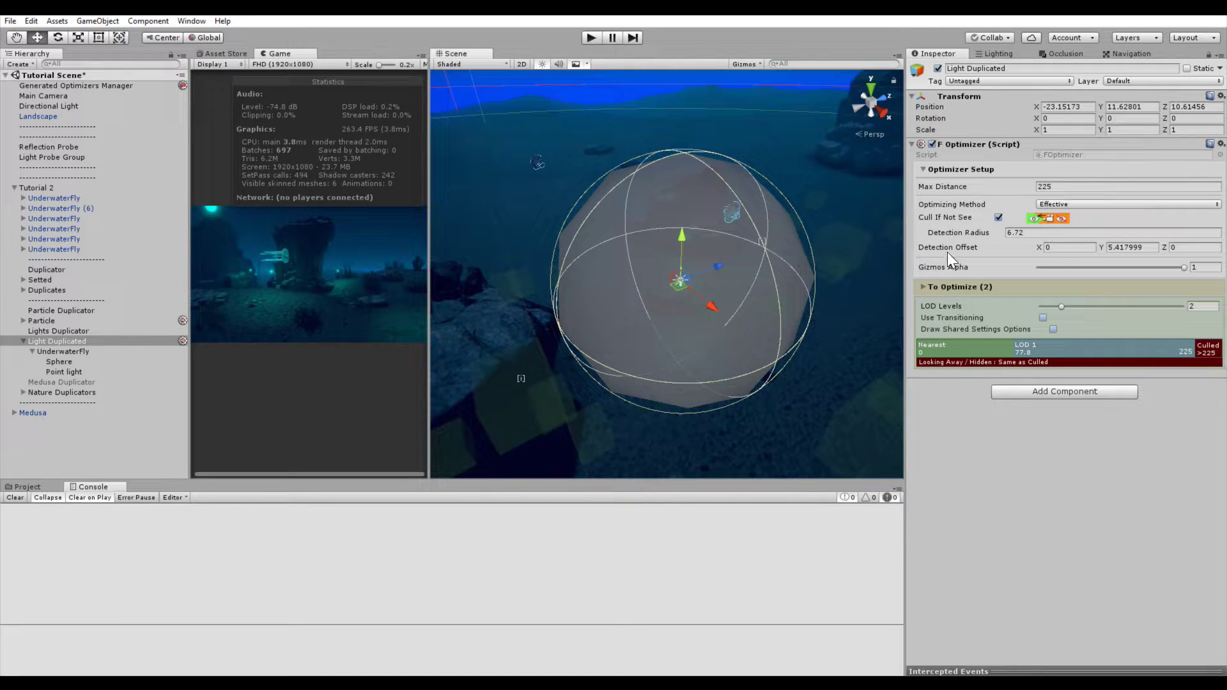
pyautogui.keyDown('alt'); pyautogui.moveTo(856, 253); pyautogui.dragTo(770, 257); pyautogui.keyUp('alt')
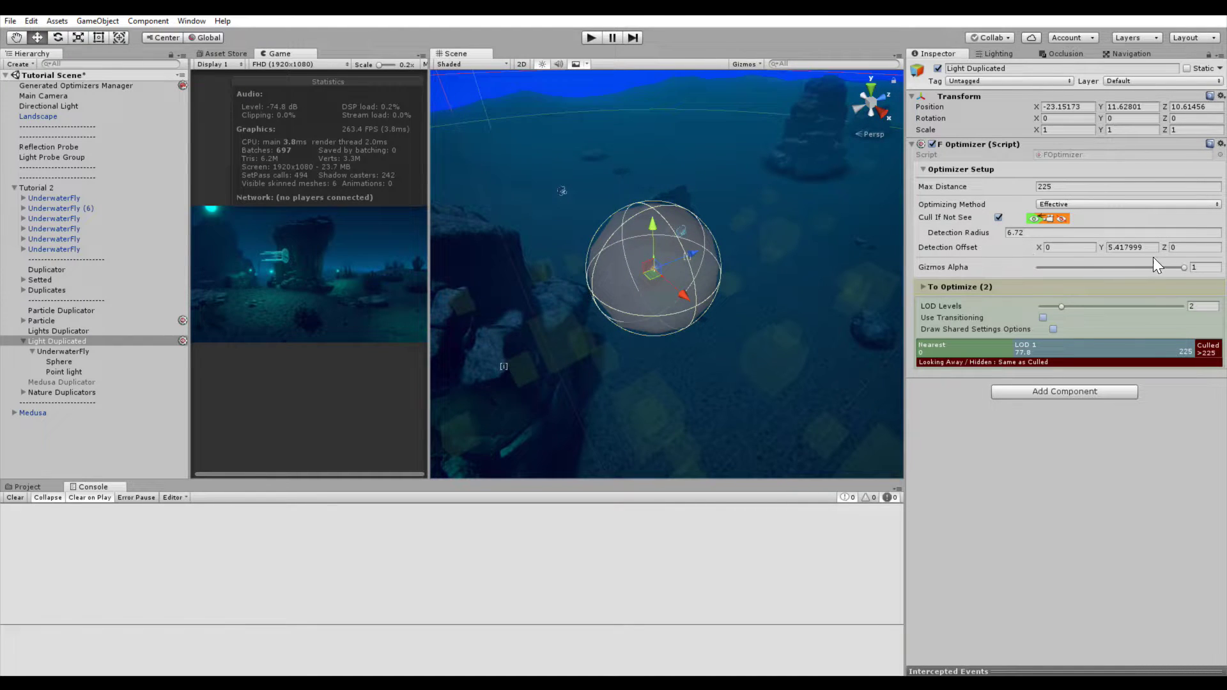
pyautogui.moveTo(1153, 267); pyautogui.dragTo(1137, 270)
# - Set the Light Duplicated optimizer to 3 LOD levels, shorten the ranges so LOD 1 spans 22.5 to 69.4 units, and show its LOD 1 settings
pyautogui.click(924, 287)
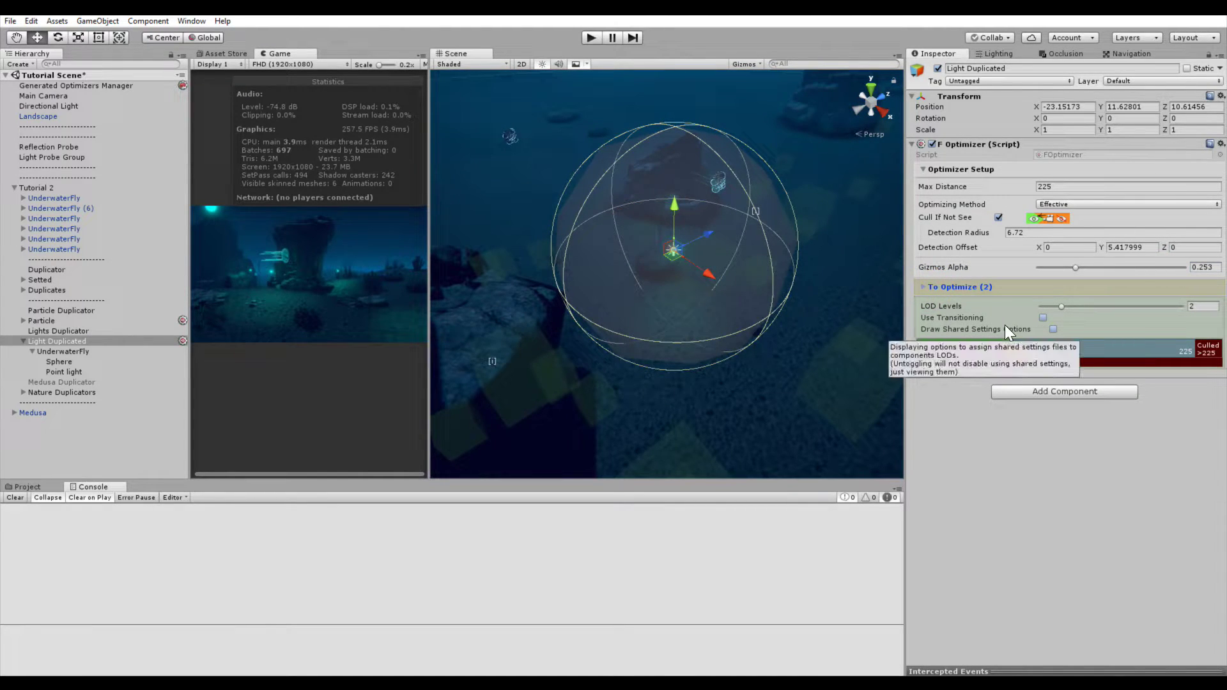
pyautogui.moveTo(1065, 305); pyautogui.dragTo(1085, 300)
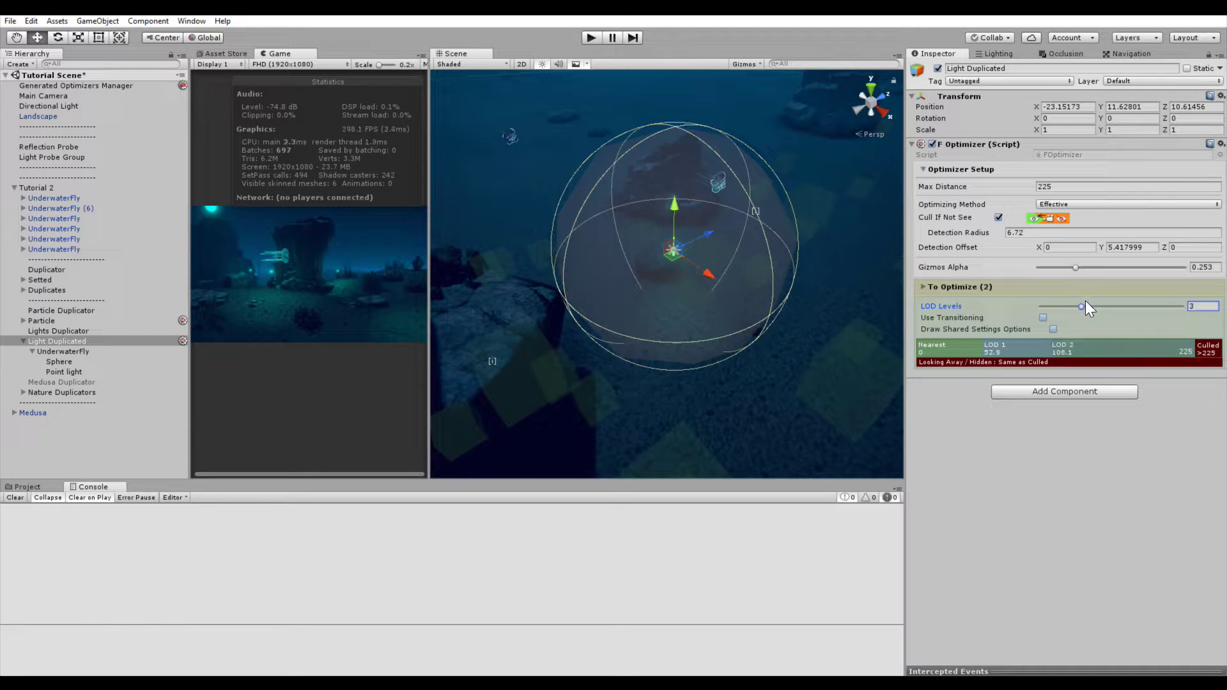
pyautogui.click(974, 348)
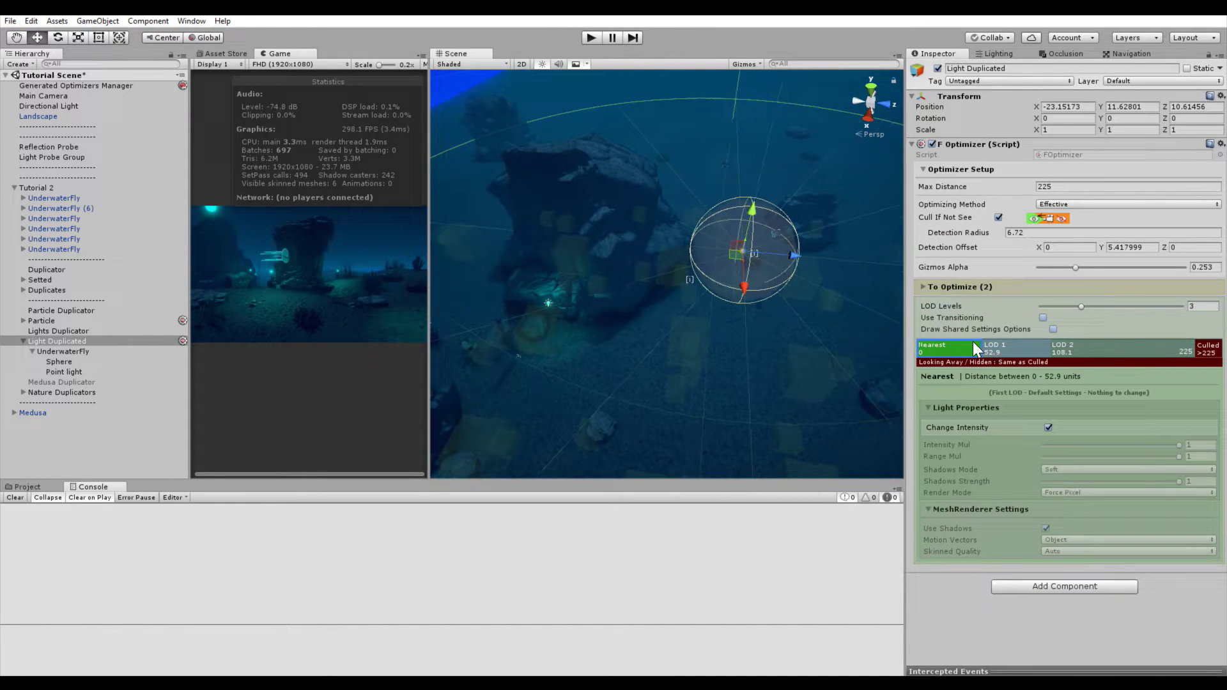
pyautogui.moveTo(981, 346); pyautogui.dragTo(945, 346)
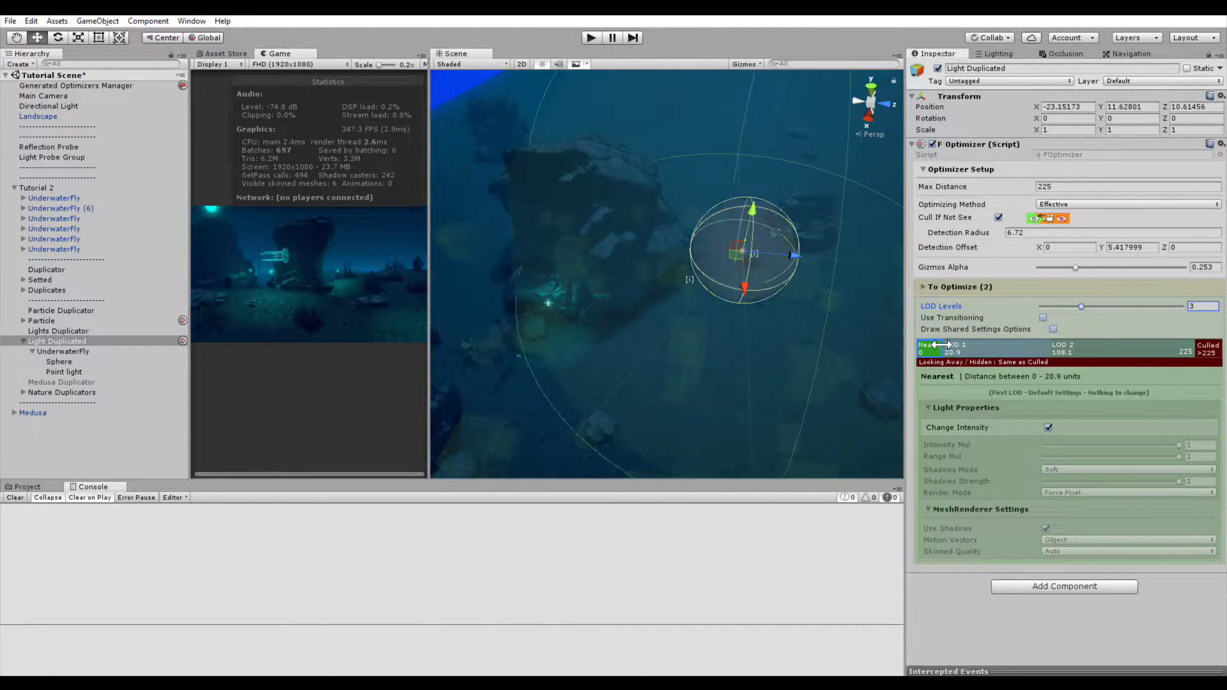
pyautogui.moveTo(1050, 348); pyautogui.dragTo(992, 353)
pyautogui.click(980, 349)
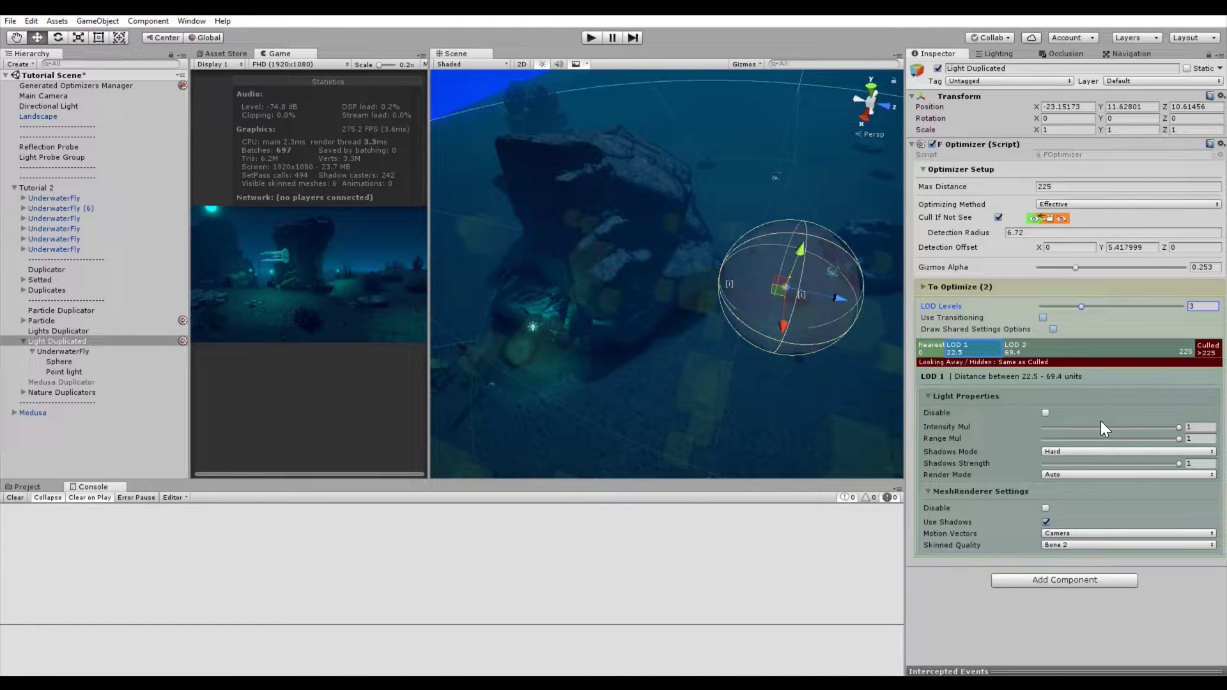
# - Lower the light's Intensity Mul in the Light Duplicated optimizer's LOD 1 settings
pyautogui.moveTo(1170, 424)
pyautogui.mouseDown()
pyautogui.moveTo(1131, 426)
pyautogui.moveTo(1150, 423)
pyautogui.mouseUp()
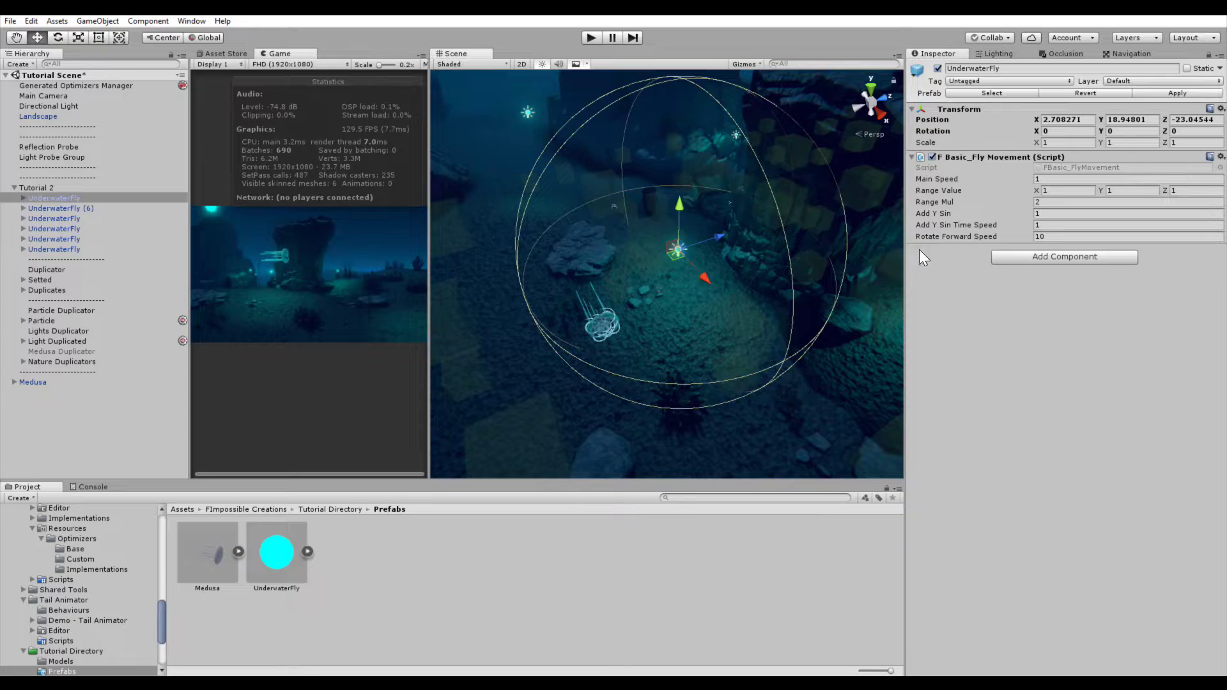
# - Open the source prefab of the UnderwaterFly object and add a Basic Optimizer component to it
pyautogui.click(990, 93)
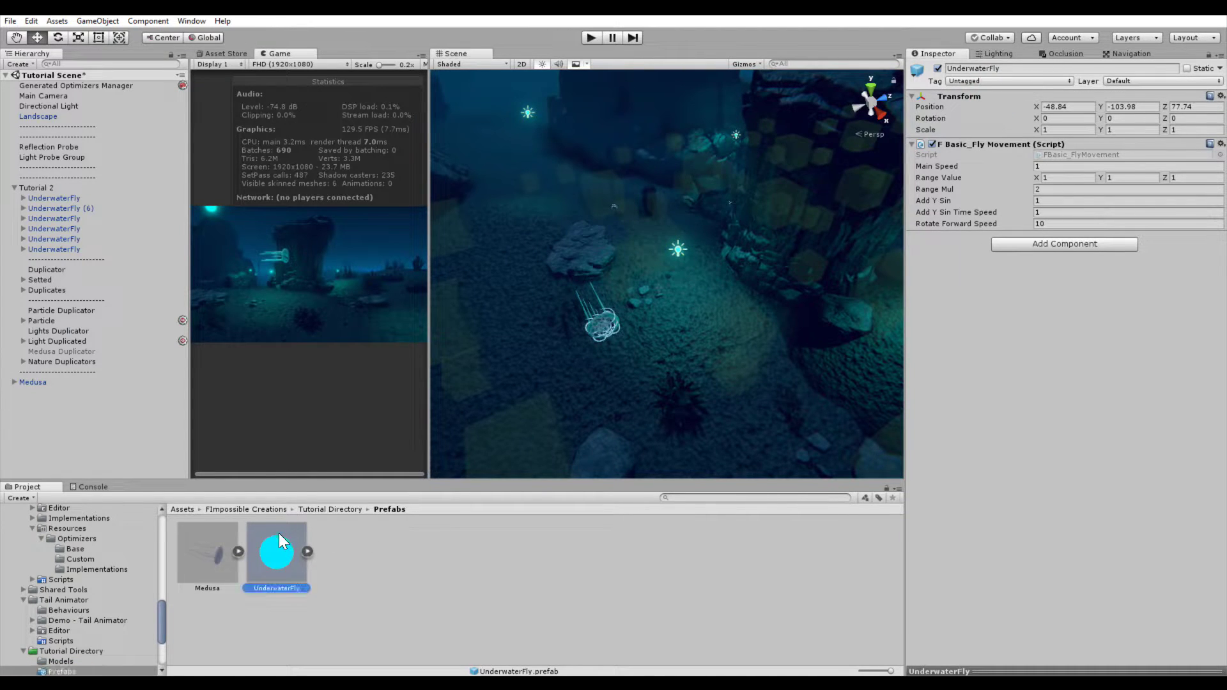
pyautogui.click(997, 246)
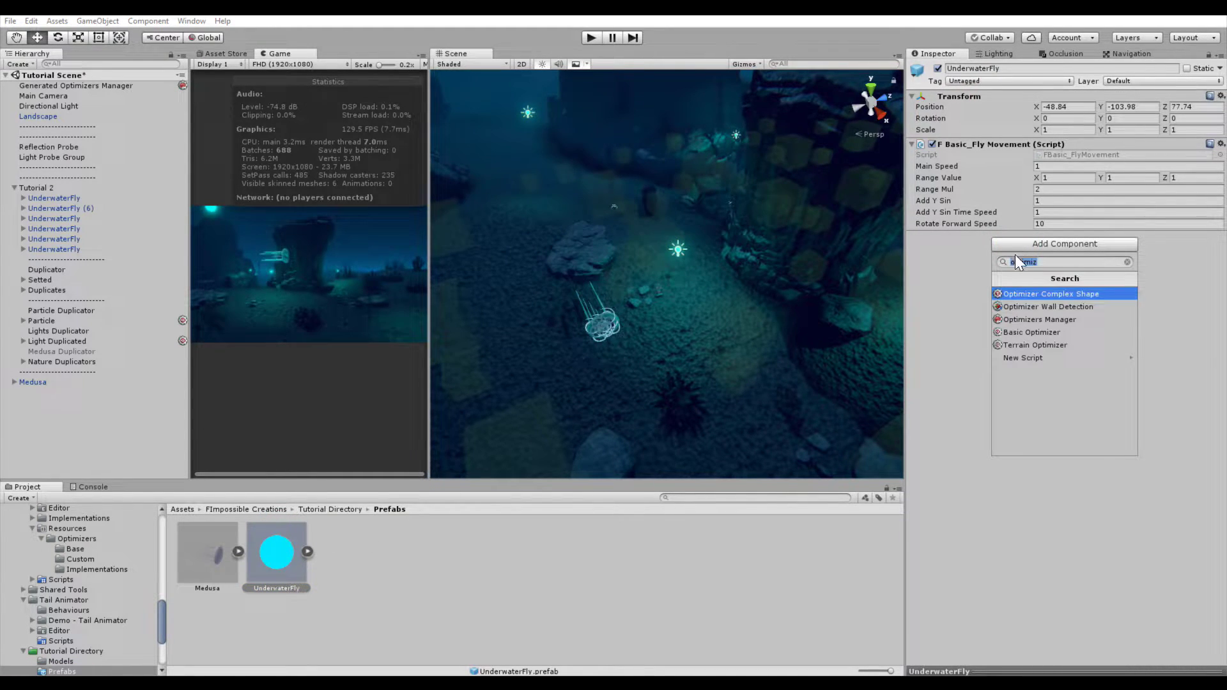
pyautogui.click(1028, 331)
# - Set the UnderwaterFly optimizer to 3 LOD levels with transitioning, LOD 1 spanning 28.1 to 82.6 units and shadows off in LOD 1
pyautogui.moveTo(1059, 401); pyautogui.dragTo(1073, 402)
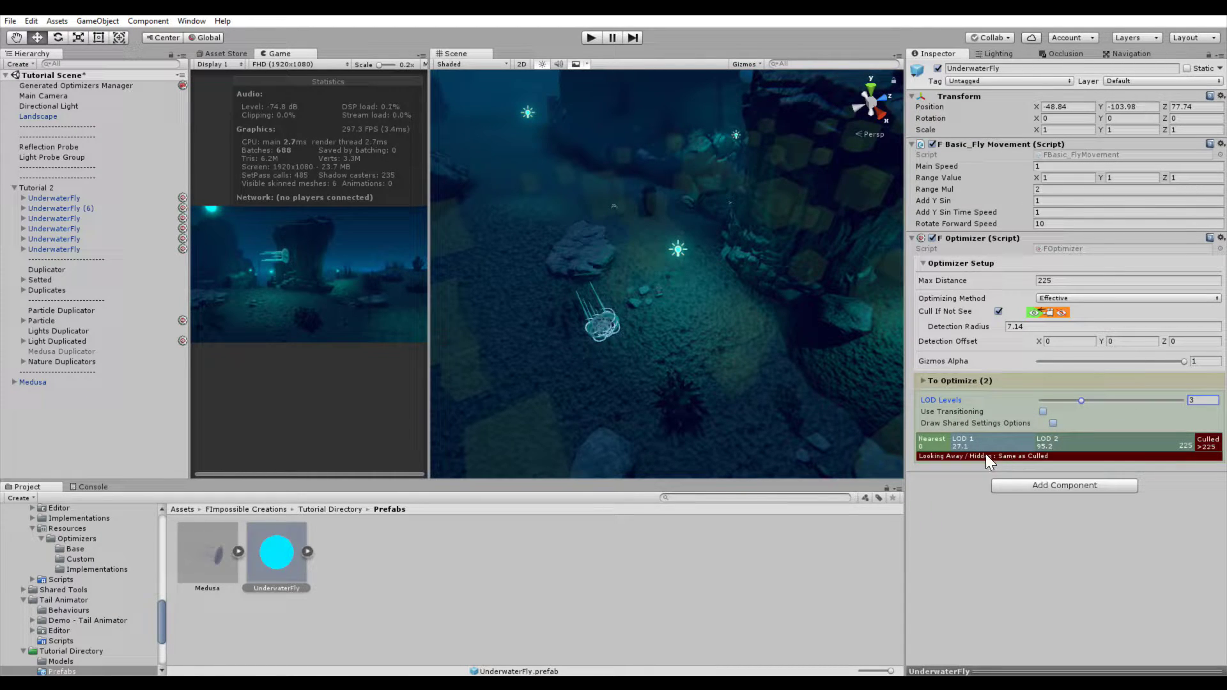
pyautogui.click(1042, 412)
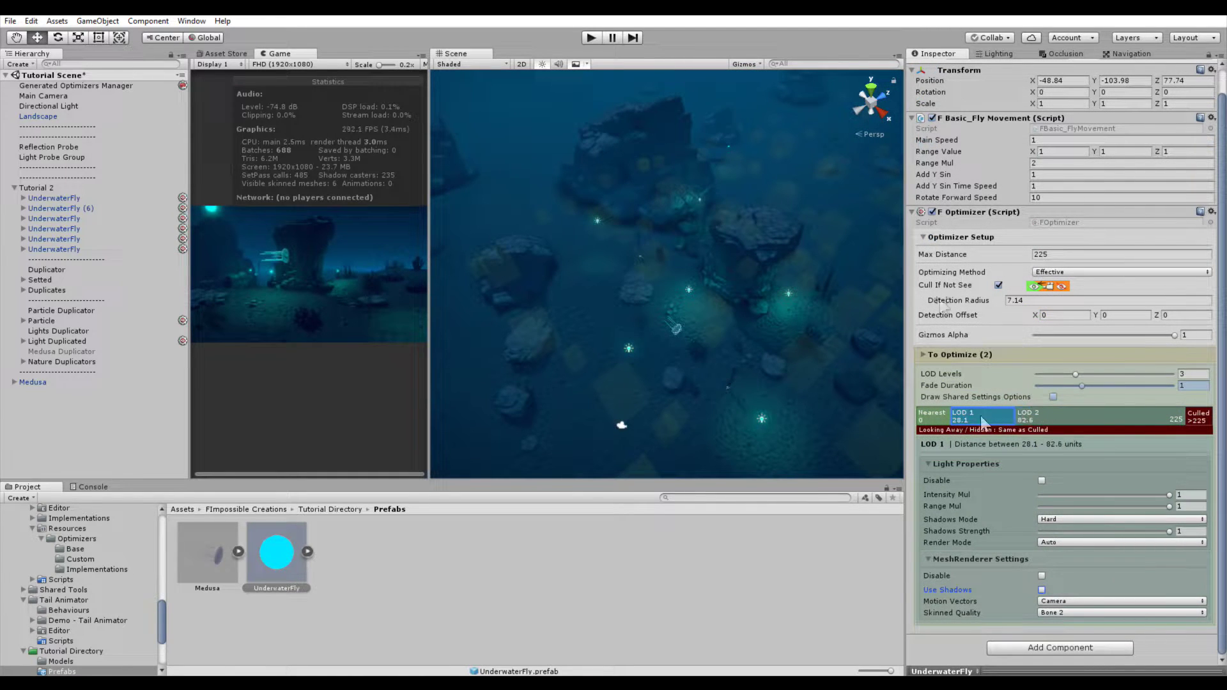
pyautogui.scroll(1, 981, 415)
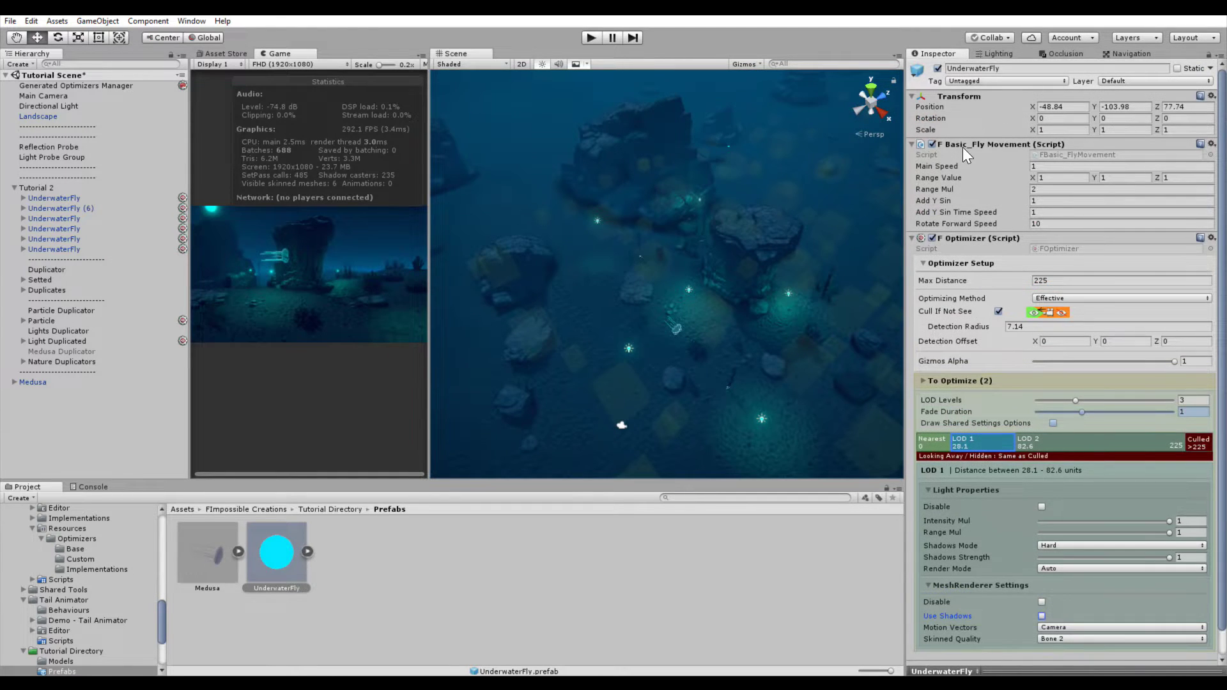
pyautogui.click(963, 145)
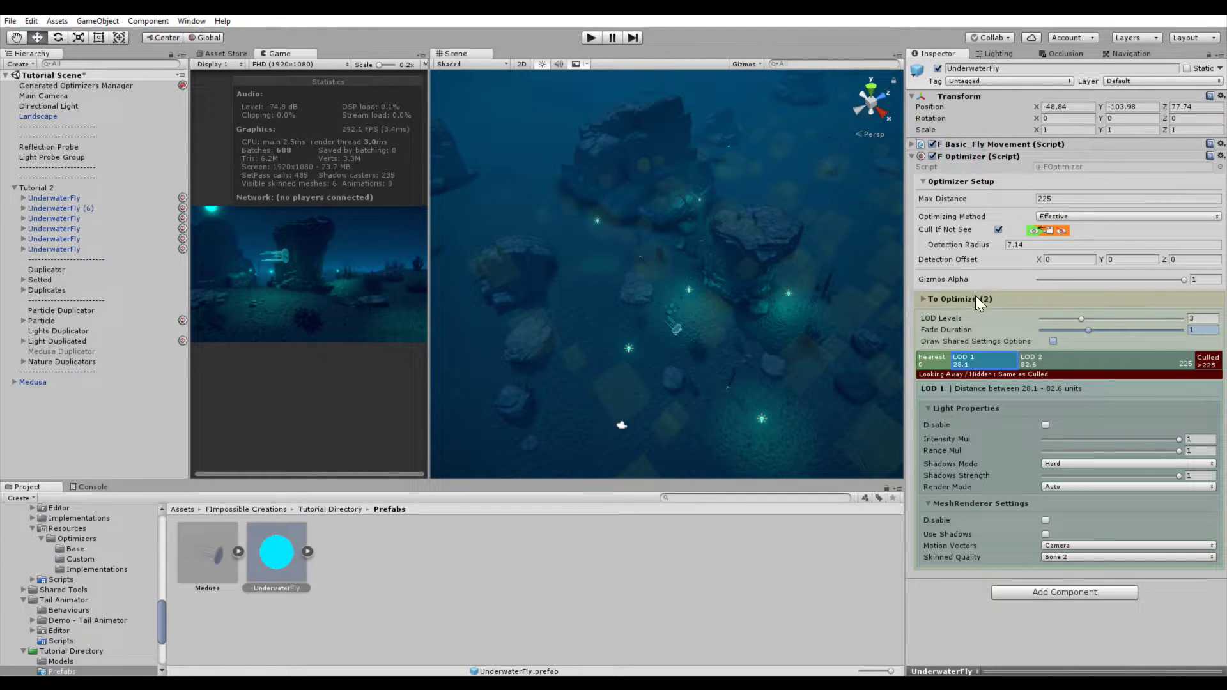
# - Examine the underwater_kelp object in the Nature Duplicators group and its Duplicator settings, viewing the plant up close in the scene
pyautogui.click(24, 361)
pyautogui.scroll(-1, 101, 383)
pyautogui.click(74, 362)
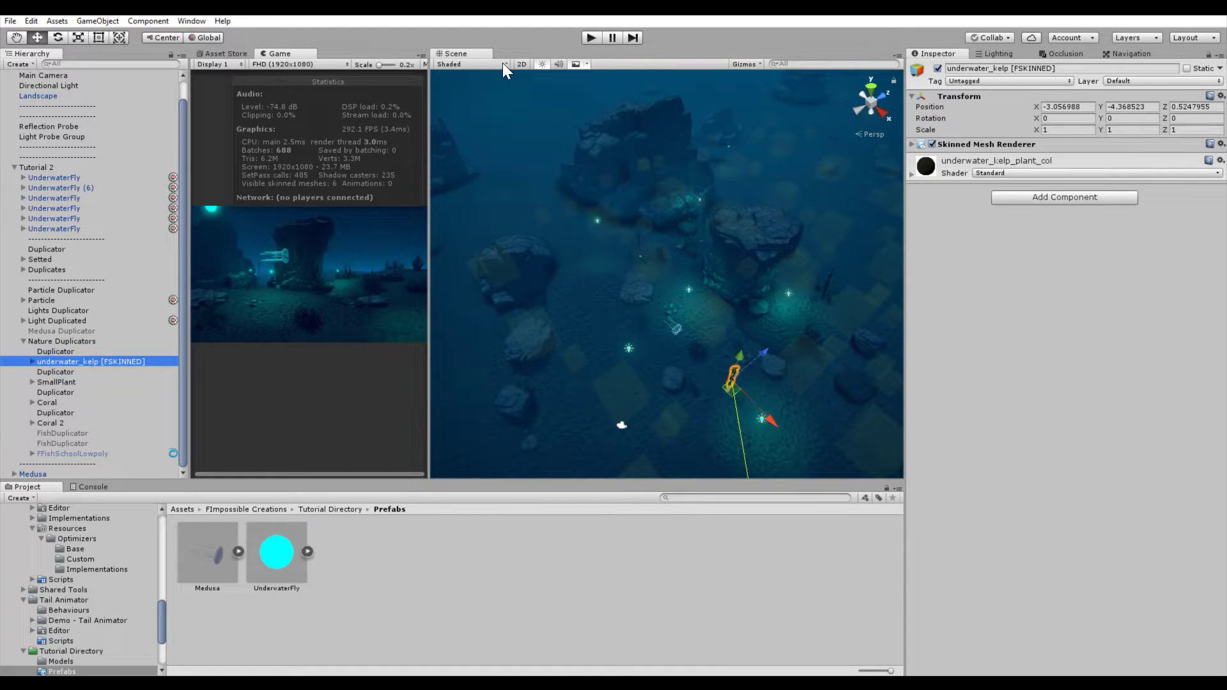
pyautogui.moveTo(664, 258); pyautogui.dragTo(715, 280, button='right')
pyautogui.press('w')
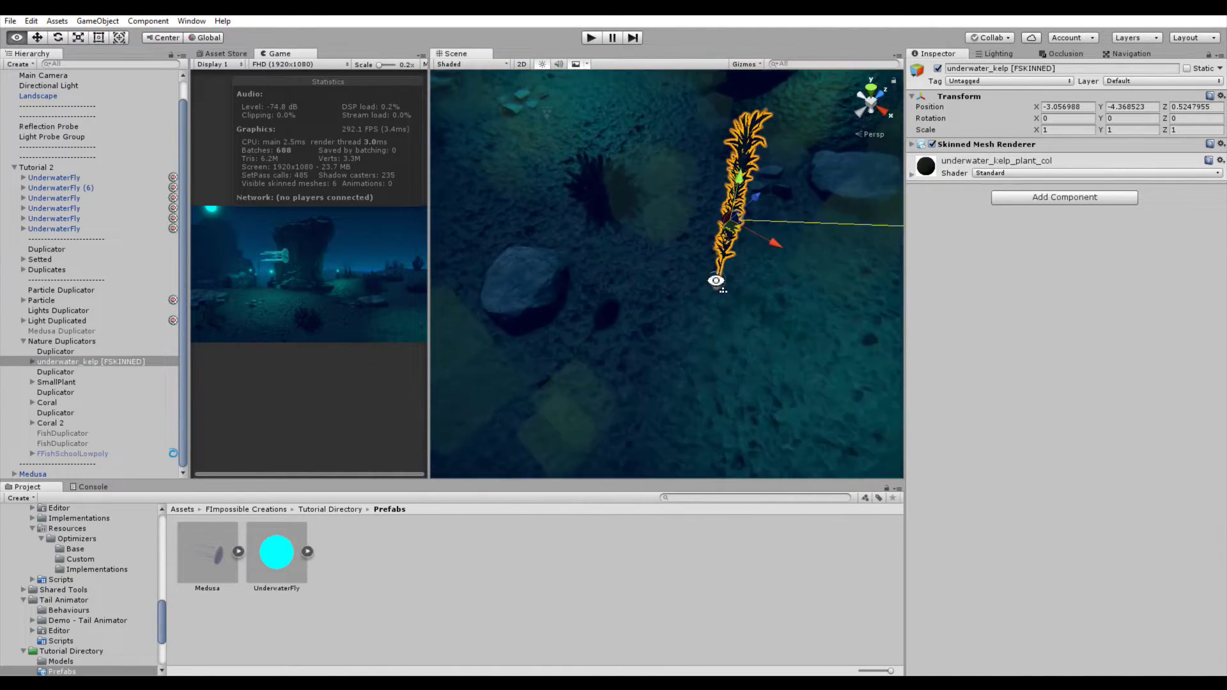
pyautogui.keyDown('alt'); pyautogui.moveTo(715, 281); pyautogui.dragTo(767, 268); pyautogui.keyUp('alt')
pyautogui.click(80, 352)
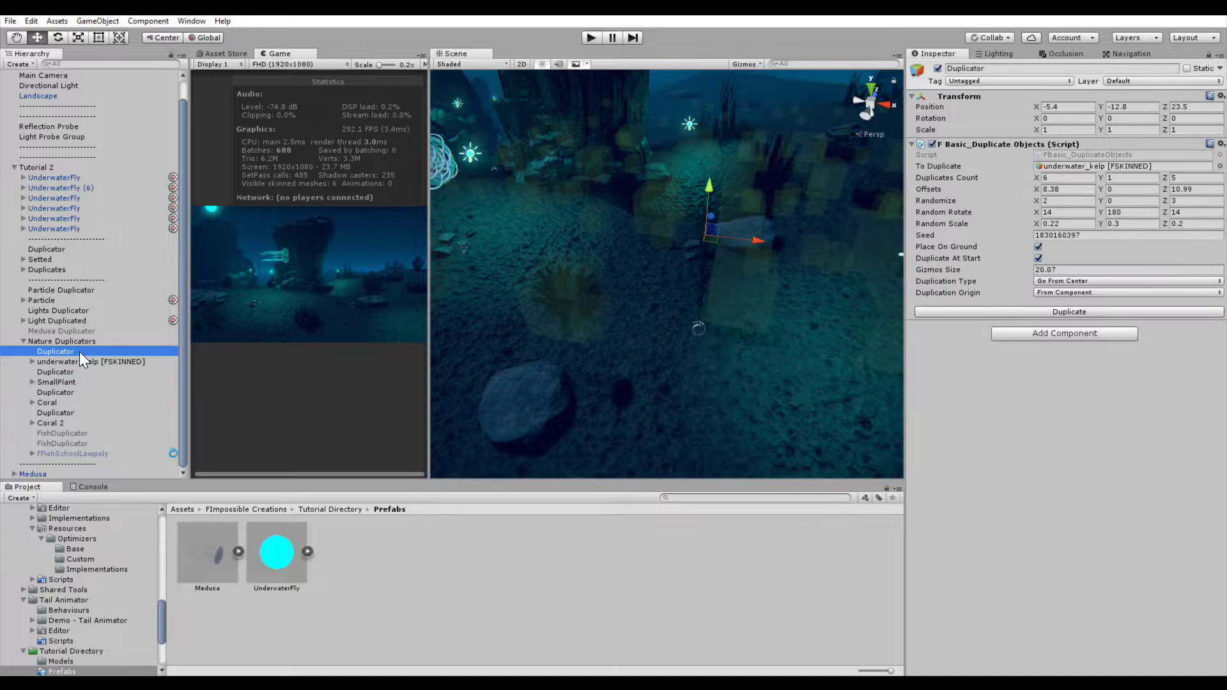
pyautogui.click(87, 358)
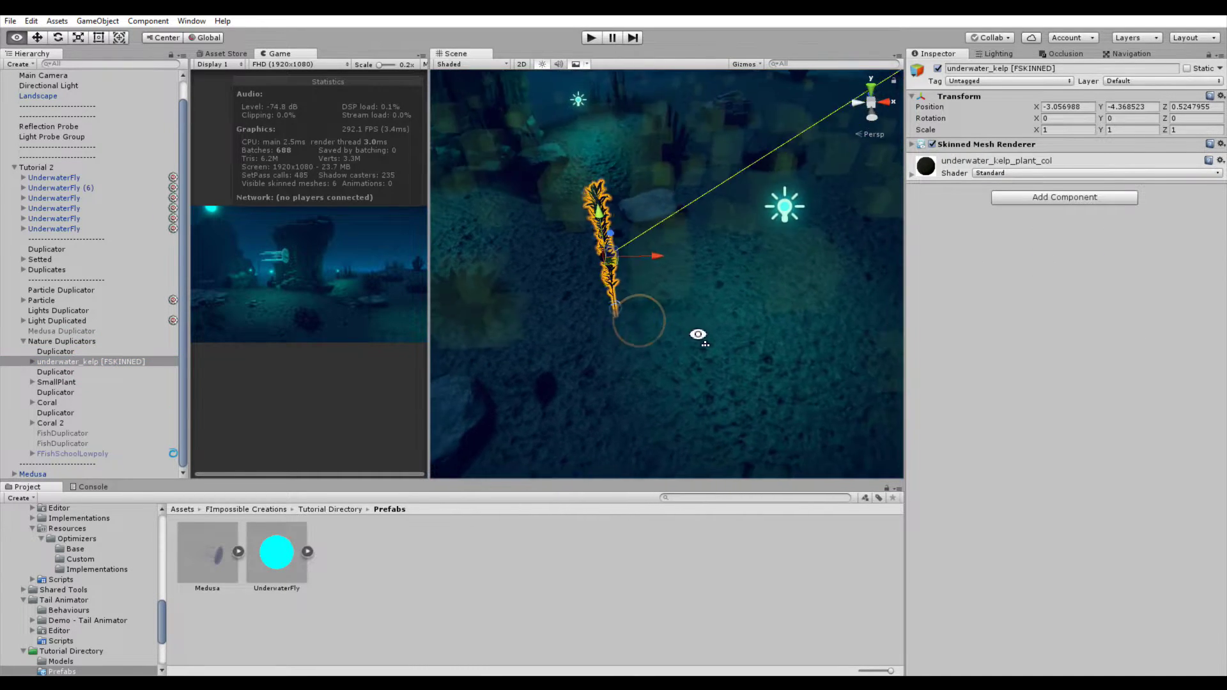
pyautogui.moveTo(697, 334)
pyautogui.mouseDown(button='right')
pyautogui.moveTo(579, 334)
pyautogui.moveTo(699, 325)
pyautogui.mouseUp(button='right')
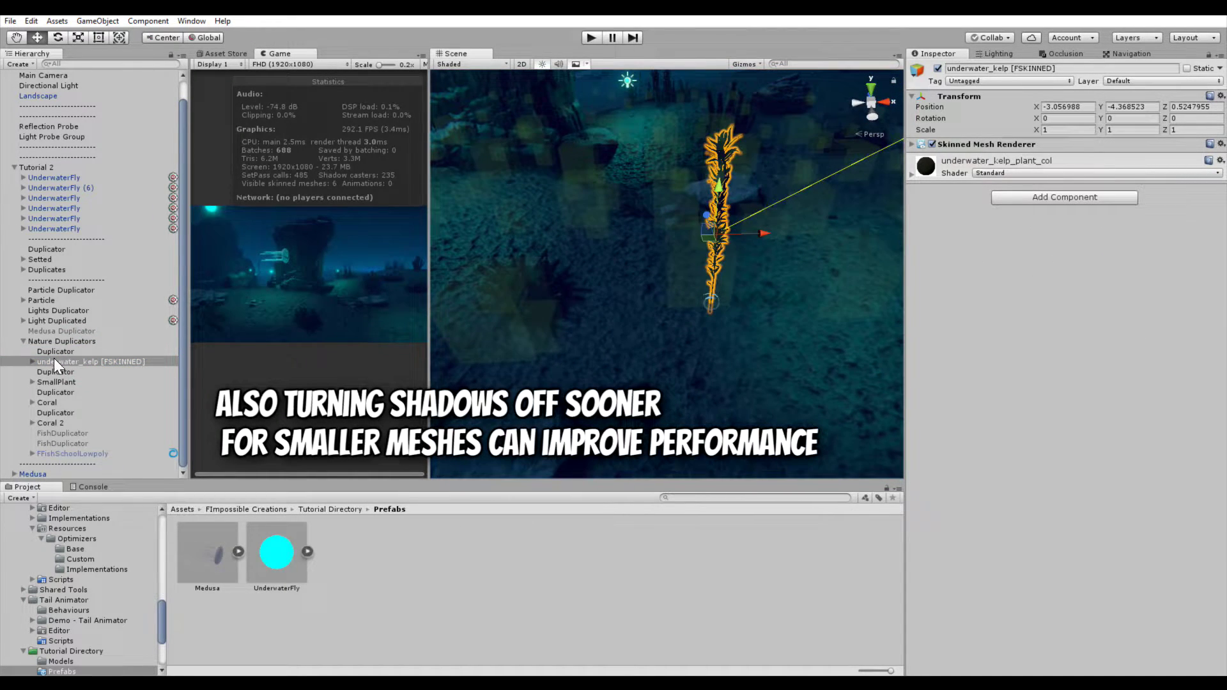
# - Add a Basic Optimizer to underwater_kelp [FSKINNED] and include the FTail_Animator of its BoneF-under[0] child in the components to optimize
pyautogui.click(32, 361)
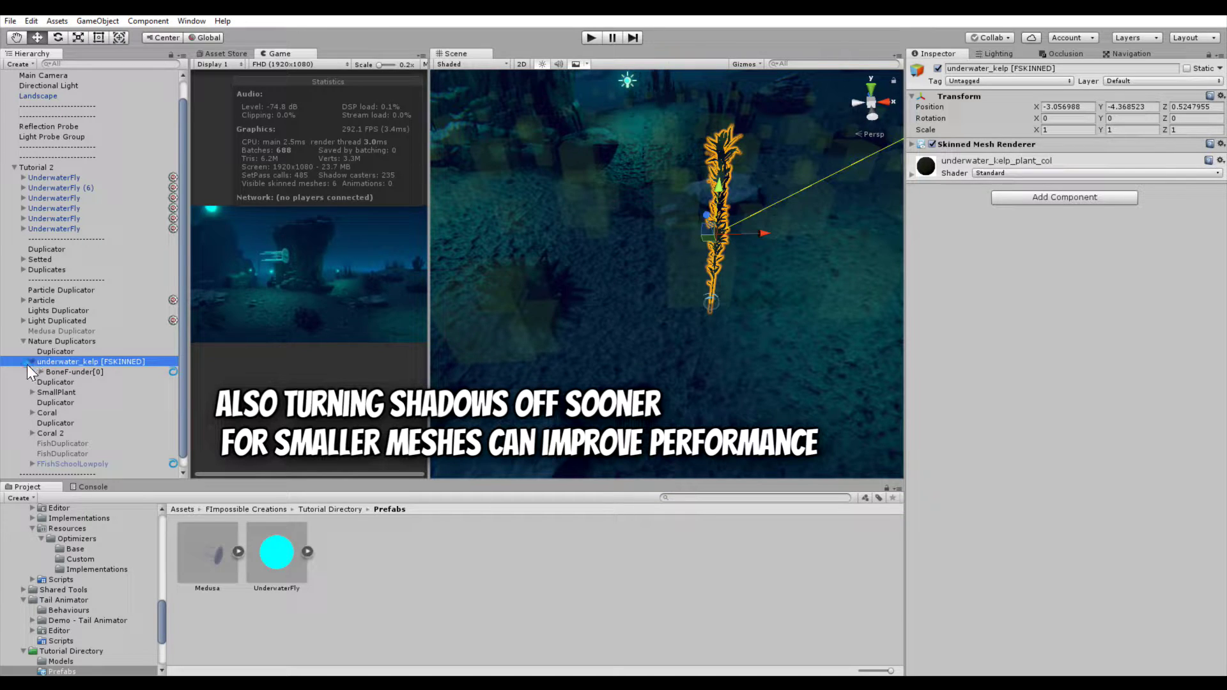
pyautogui.click(29, 363)
pyautogui.click(1064, 196)
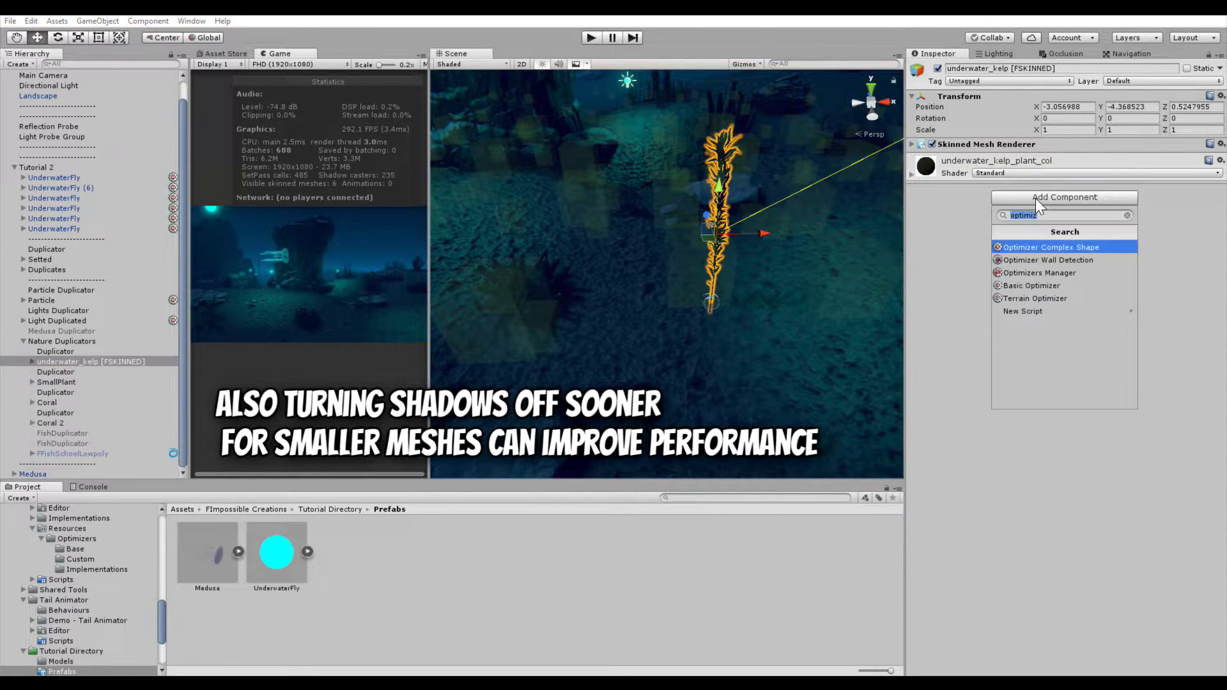
pyautogui.click(1026, 288)
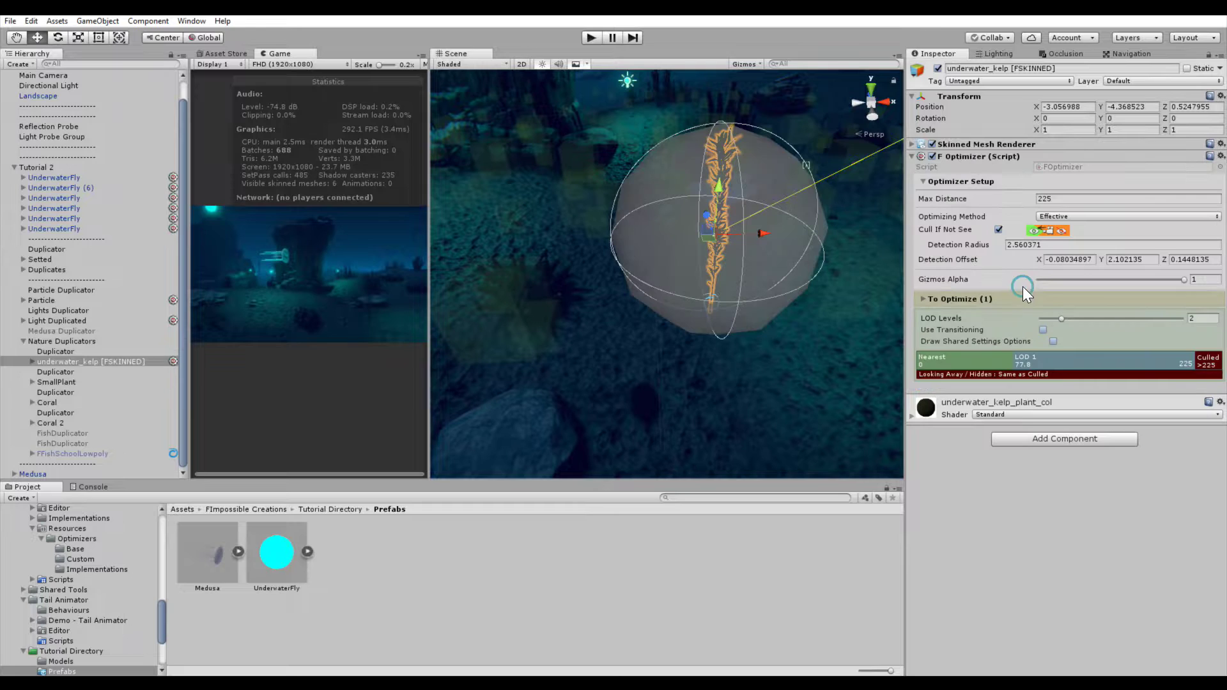
pyautogui.scroll(-4, 754, 308)
pyautogui.moveTo(735, 308)
pyautogui.mouseDown(button='right')
pyautogui.moveTo(709, 308)
pyautogui.moveTo(728, 313)
pyautogui.mouseUp(button='right')
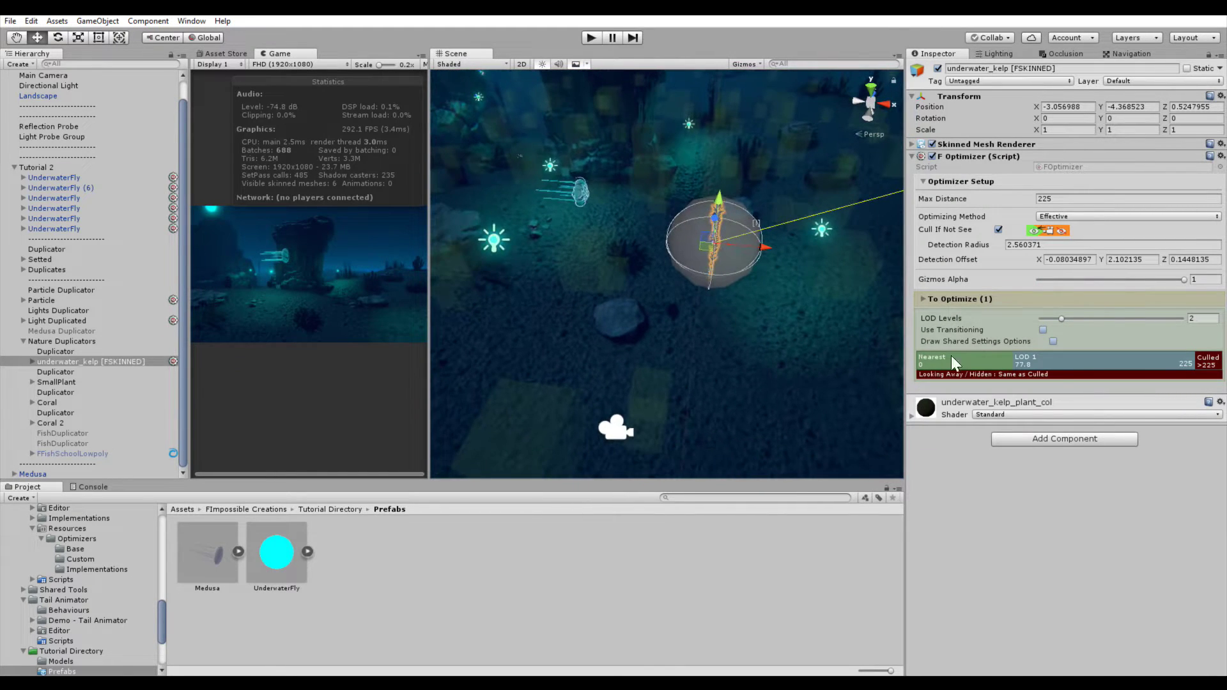
pyautogui.click(1043, 329)
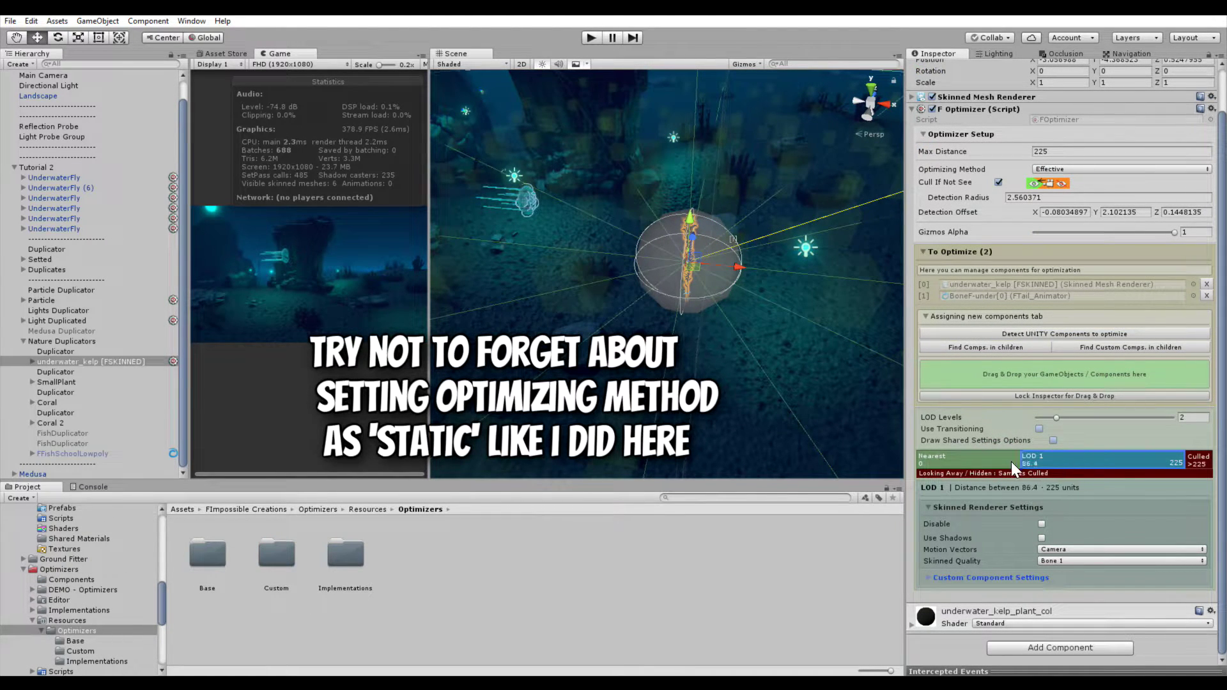
# - Set the kelp optimizer to 3 LOD levels and disable the custom tail animator component in LOD 2
pyautogui.moveTo(1061, 418); pyautogui.dragTo(1070, 418)
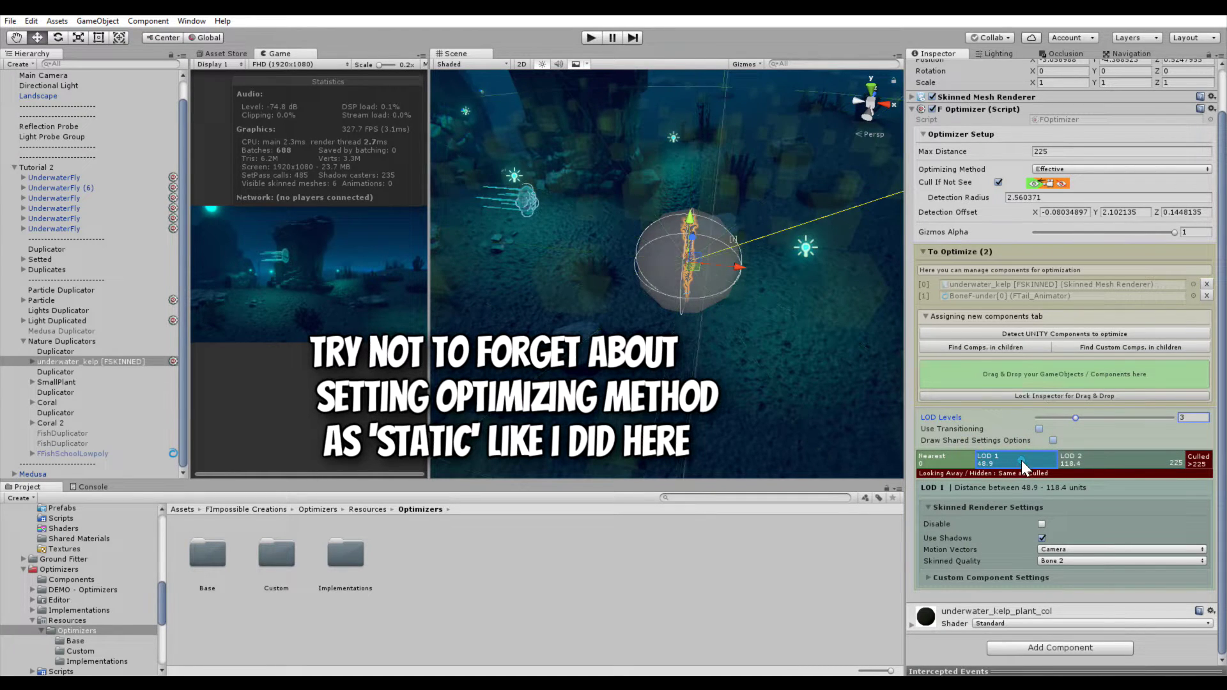
pyautogui.click(935, 577)
pyautogui.scroll(-3, 934, 578)
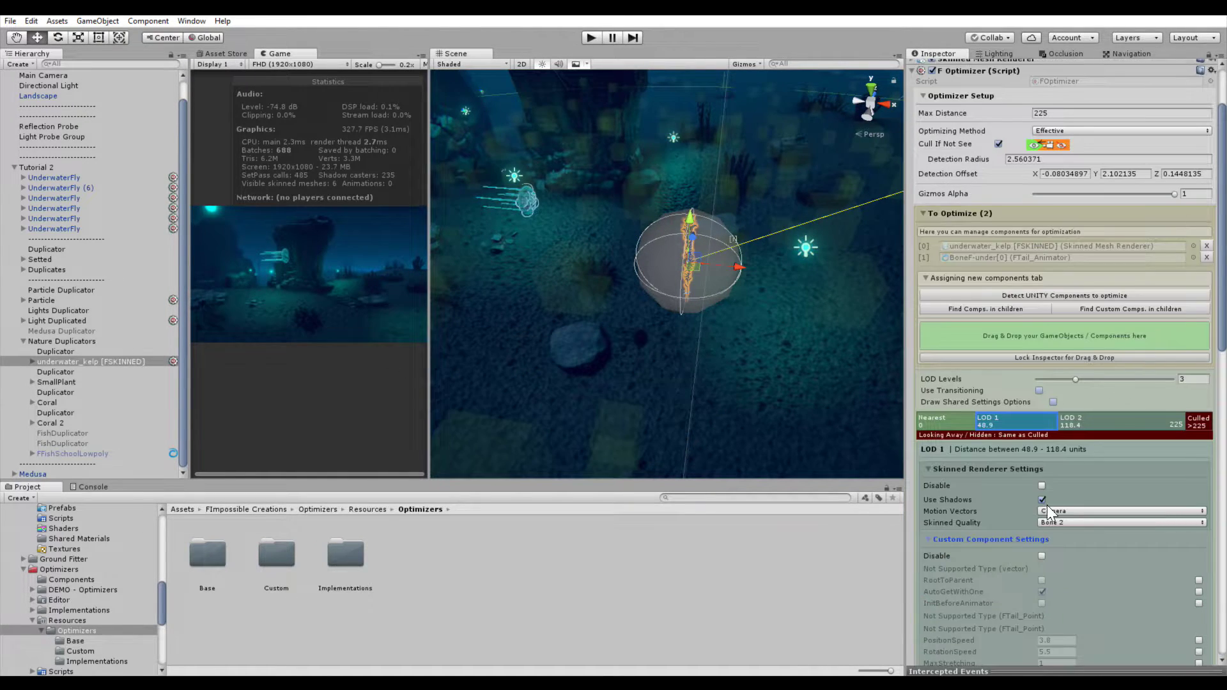
pyautogui.click(1089, 419)
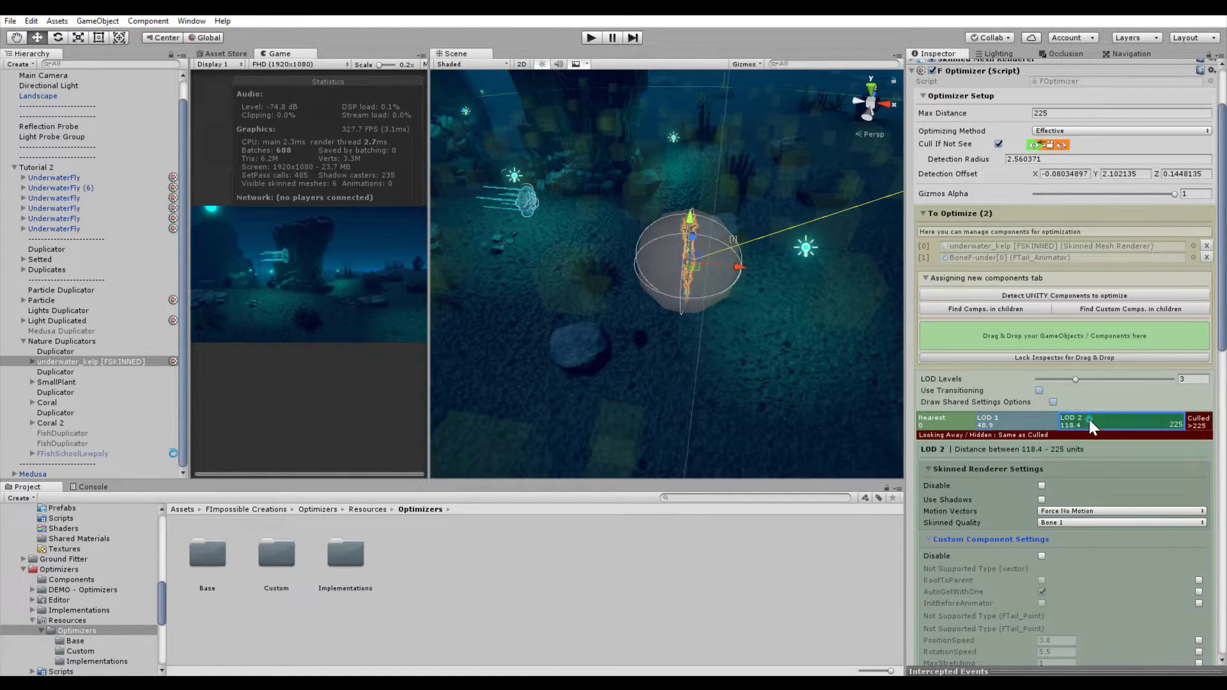
# - Turn off shadows in the kelp optimizer's LOD 1 and start that range at 25.4 units
pyautogui.click(940, 541)
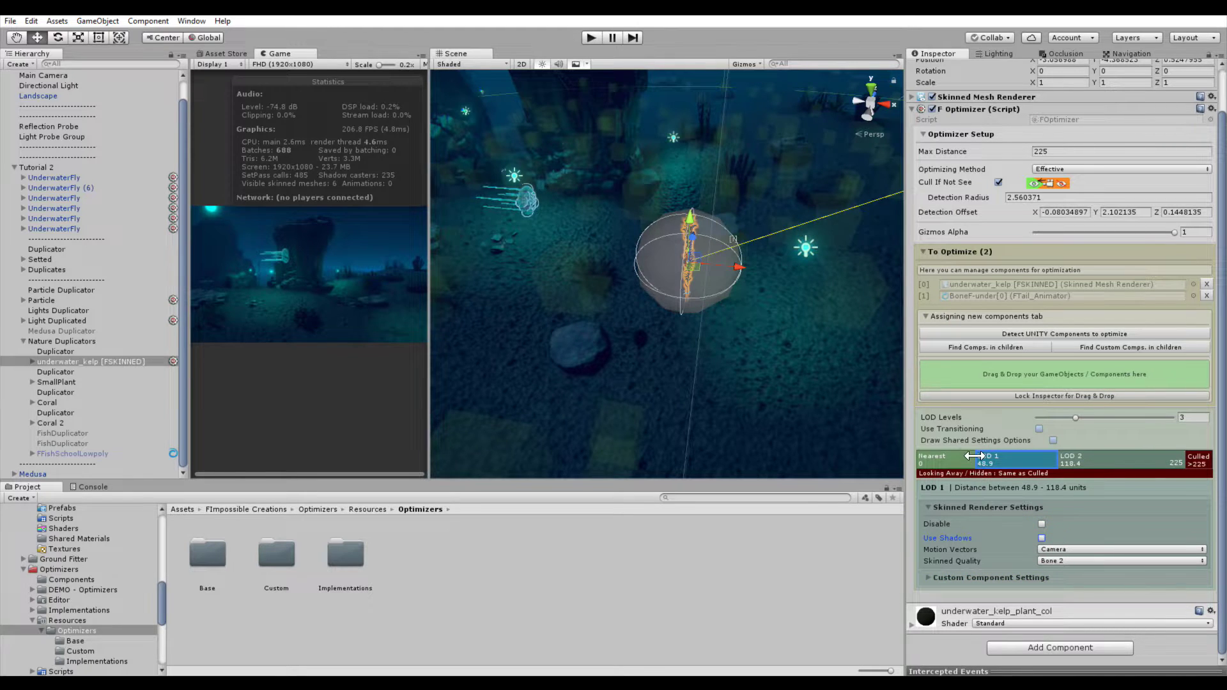
pyautogui.click(953, 458)
pyautogui.moveTo(974, 461); pyautogui.dragTo(948, 463)
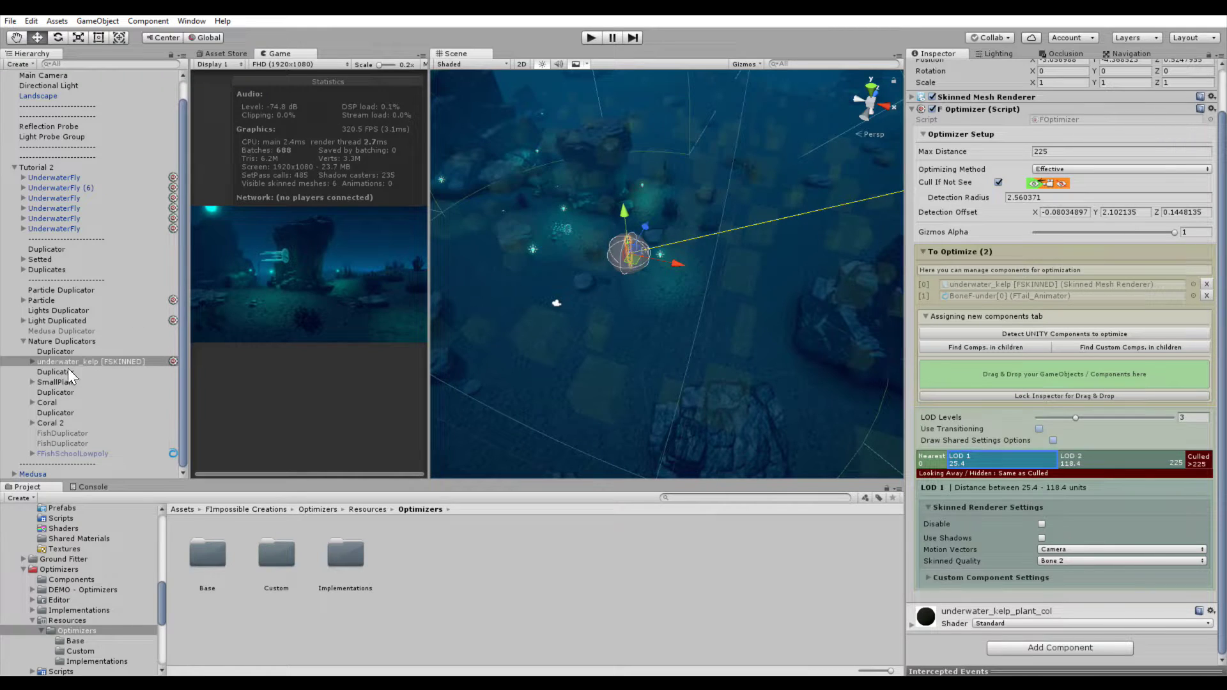
# - Add a Basic Optimizer to SmallPlant with a Detection Offset Y of 0.21 and LOD 1 starting at 61.7 units
pyautogui.doubleClick(70, 381)
pyautogui.click(1036, 150)
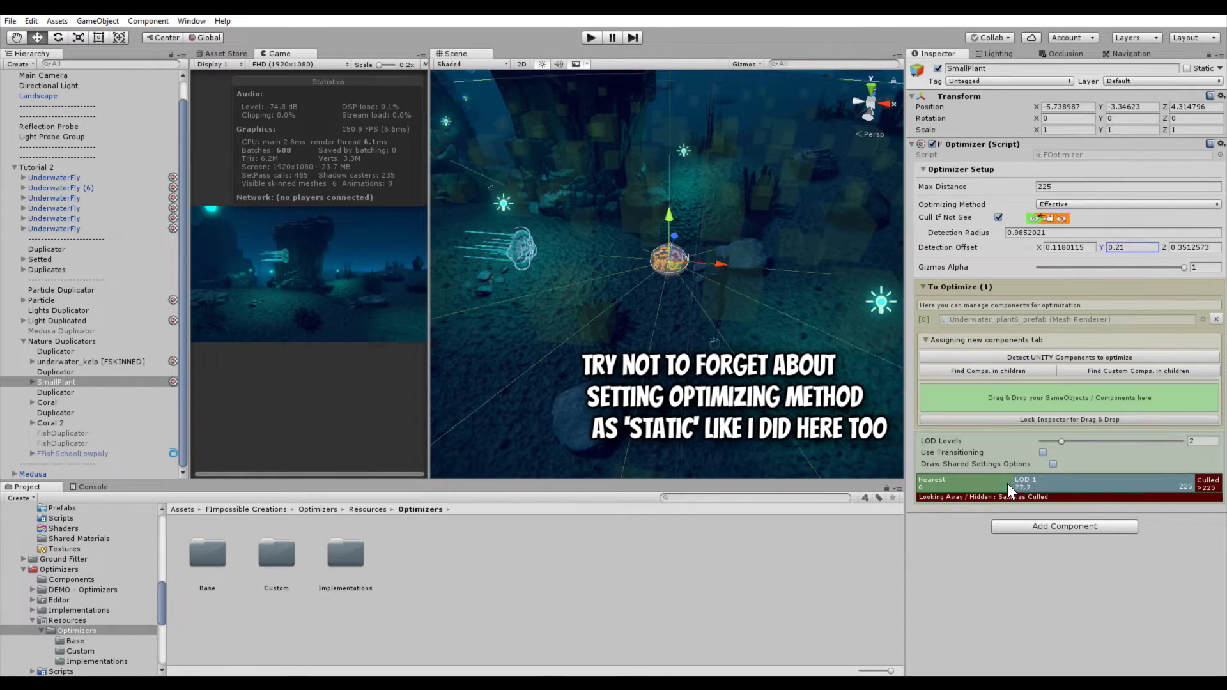
pyautogui.moveTo(959, 483); pyautogui.dragTo(993, 483)
pyautogui.click(1023, 484)
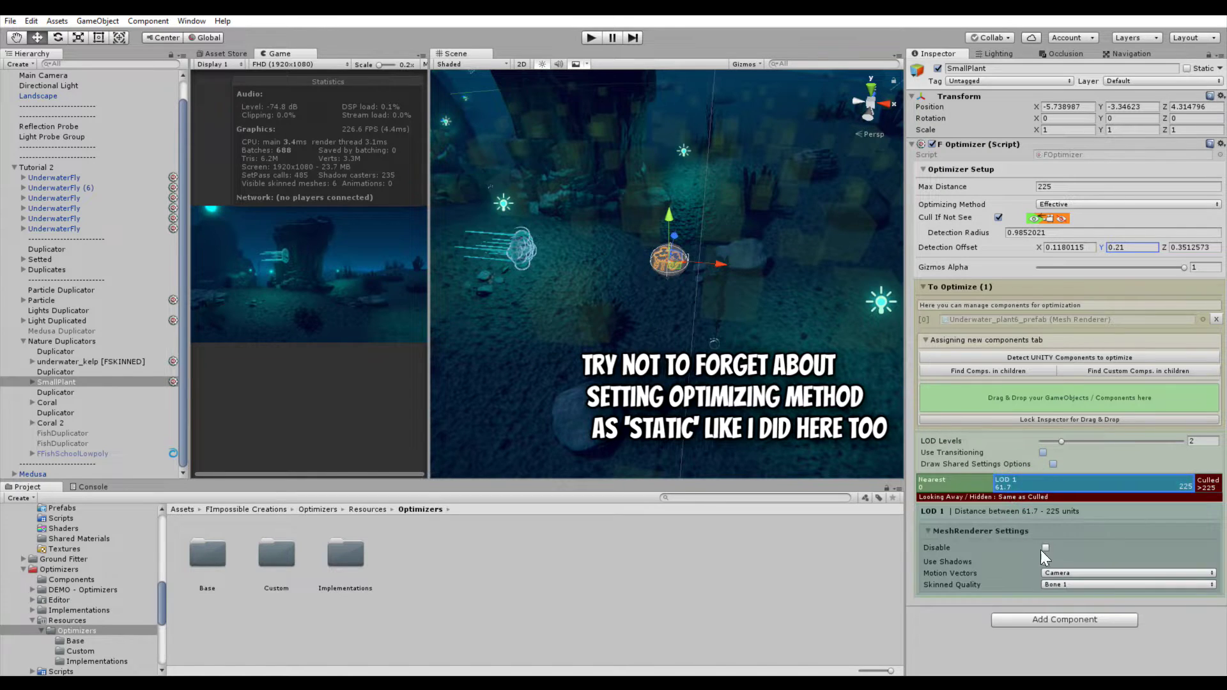
# - Add a Basic Optimizer to Coral and move its detection sphere so that it encloses the coral mesh
pyautogui.doubleClick(75, 401)
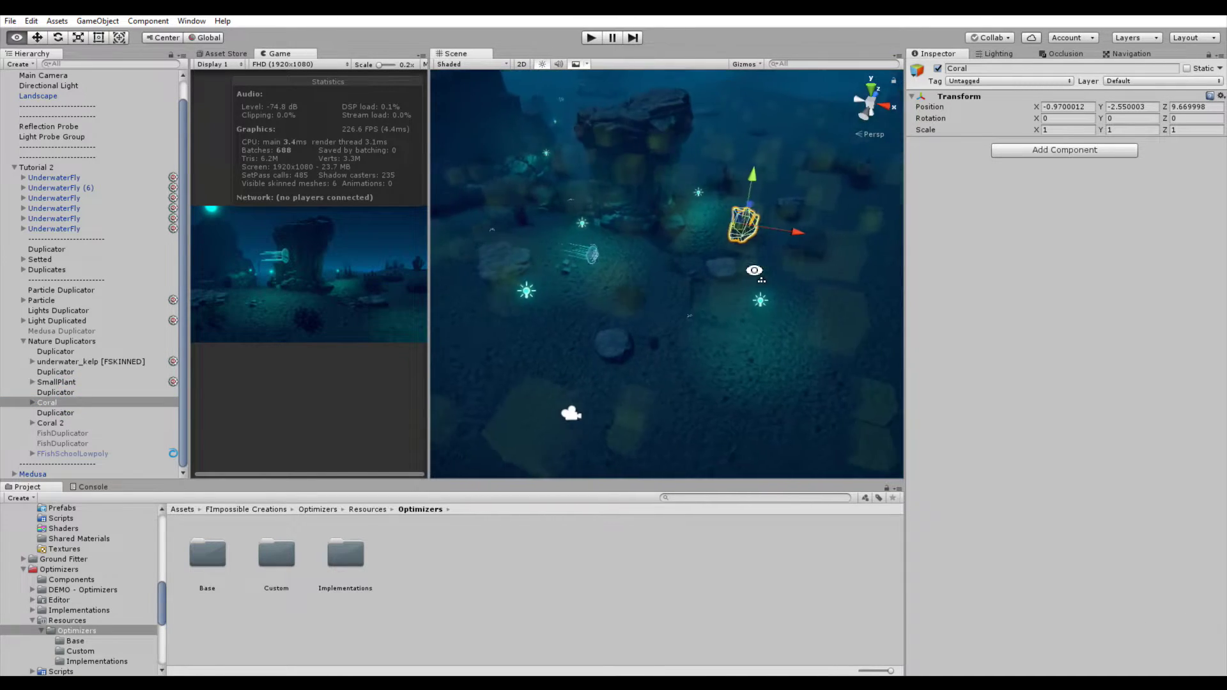
pyautogui.click(1036, 238)
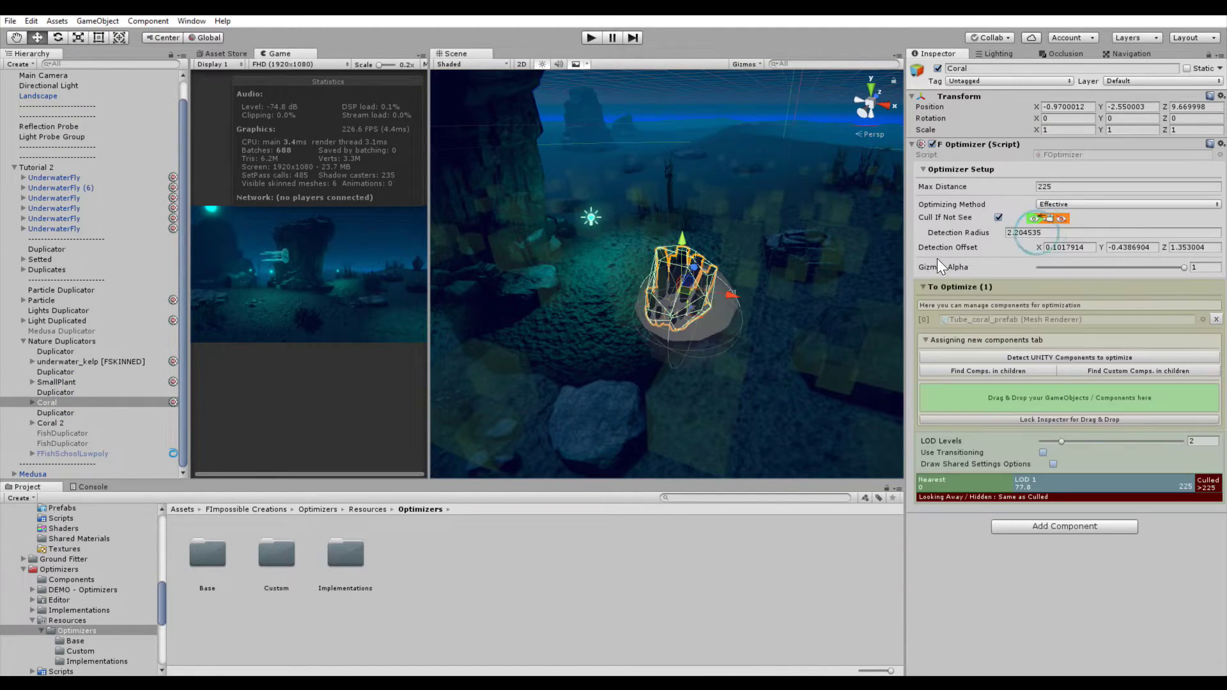
pyautogui.scroll(2, 735, 290)
pyautogui.moveTo(697, 308); pyautogui.dragTo(696, 276)
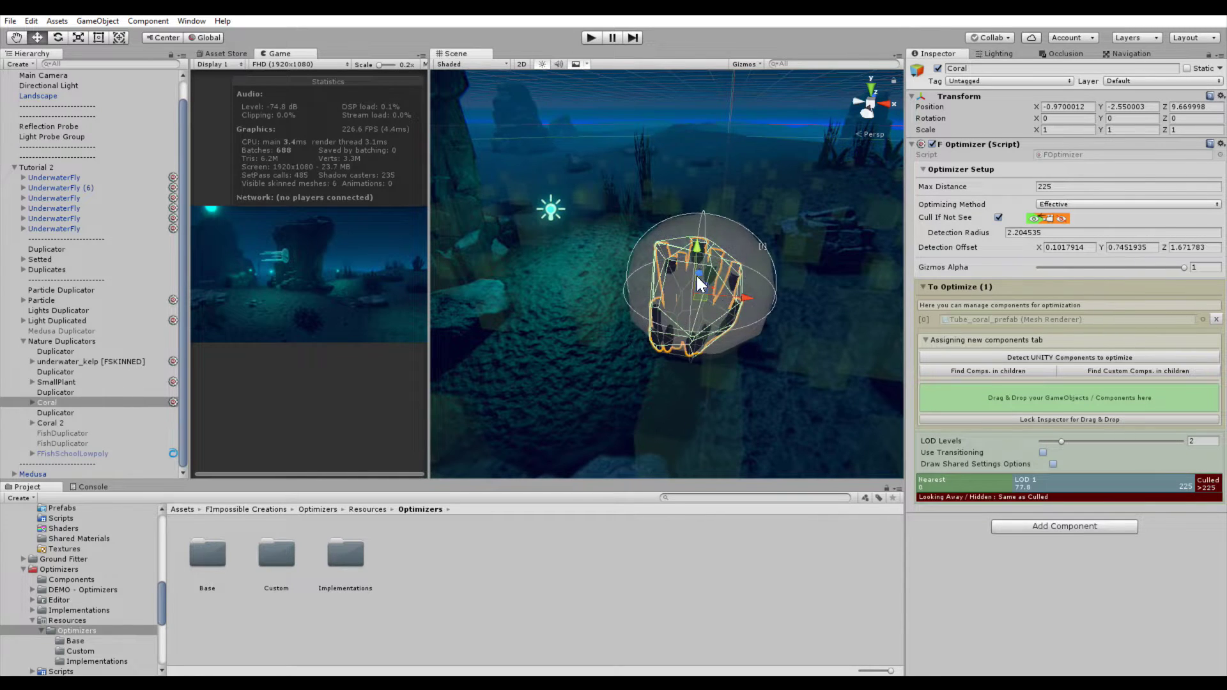
pyautogui.moveTo(699, 280); pyautogui.dragTo(610, 289, button='right')
pyautogui.moveTo(697, 289); pyautogui.dragTo(664, 306)
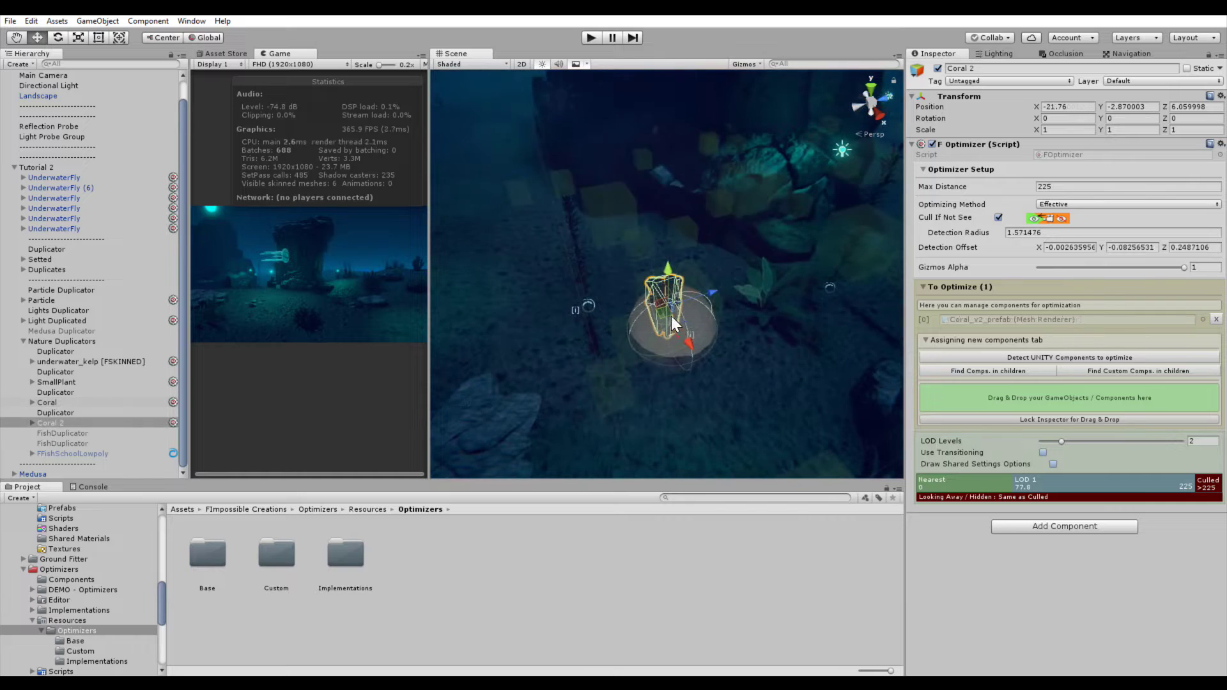
# - Raise Coral 2's detection sphere to an offset Y of about 1.18 and start its LOD 1 range at 29.7 units
pyautogui.moveTo(671, 315)
pyautogui.mouseDown()
pyautogui.moveTo(671, 295)
pyautogui.moveTo(685, 297)
pyautogui.moveTo(674, 300)
pyautogui.mouseUp()
pyautogui.keyDown('alt'); pyautogui.moveTo(675, 300); pyautogui.dragTo(824, 298); pyautogui.keyUp('alt')
pyautogui.scroll(-8, 766, 298)
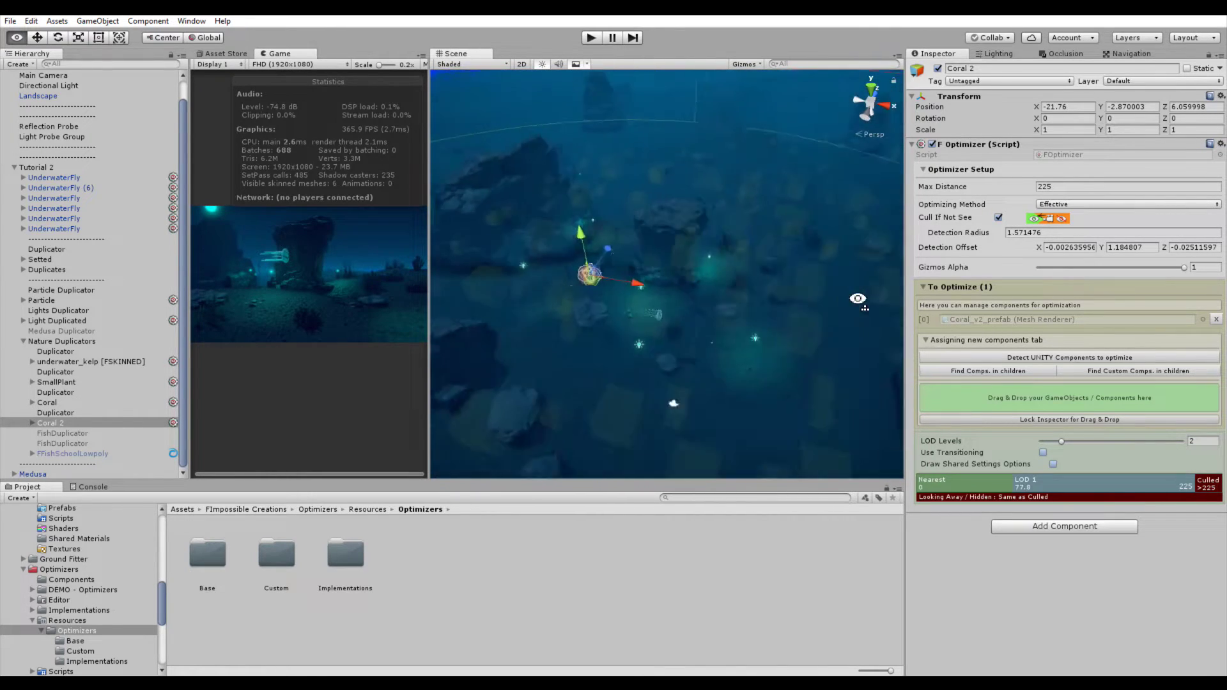
pyautogui.moveTo(716, 320); pyautogui.dragTo(764, 285, button='middle')
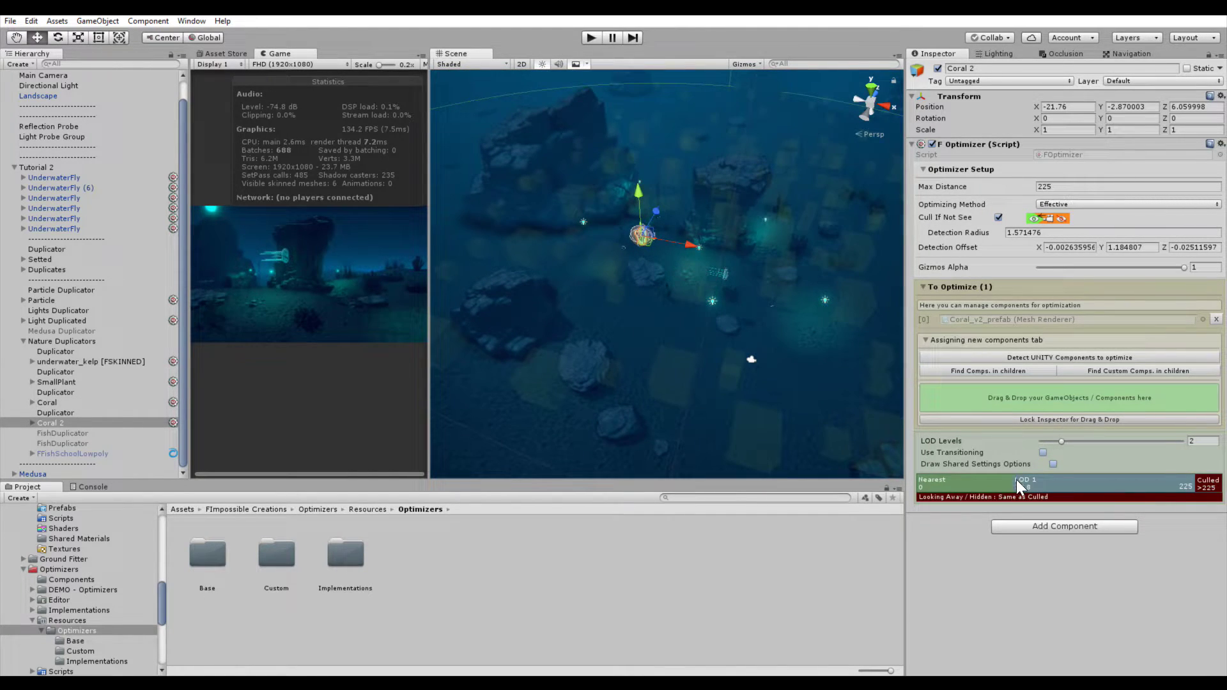
pyautogui.moveTo(1016, 480); pyautogui.dragTo(953, 487)
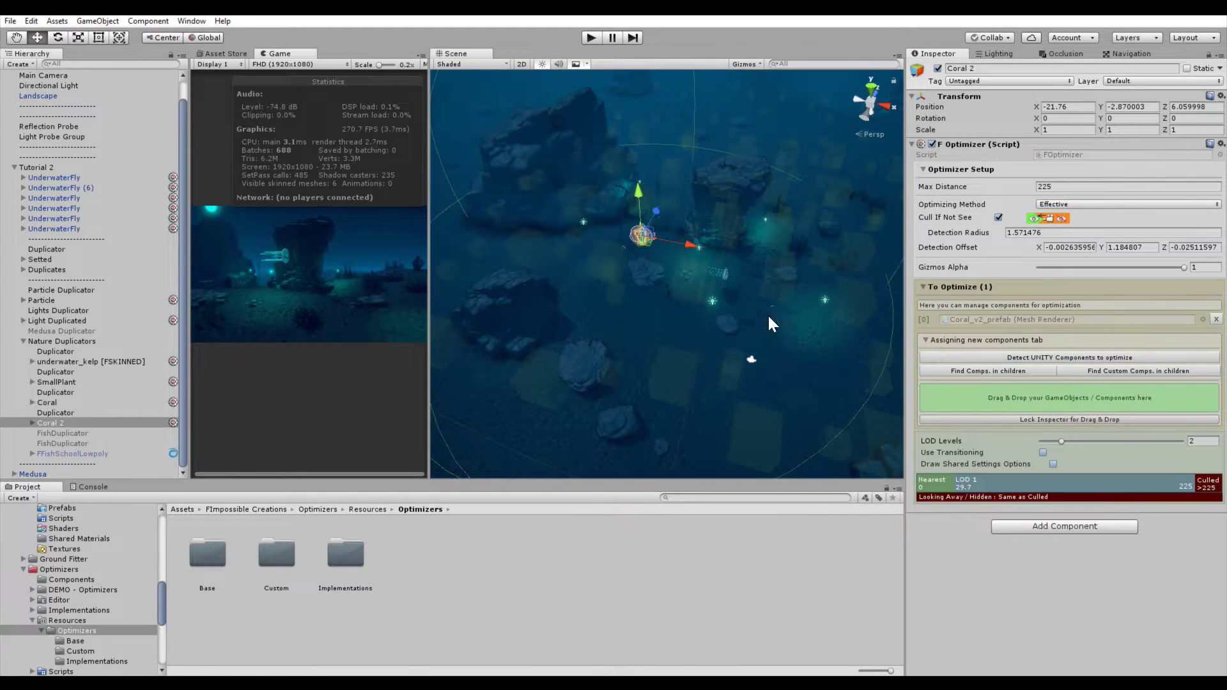
# - Collapse the Tutorial 2 group, clear the selection and run the scene to check its rendering statistics
pyautogui.scroll(-2, 768, 323)
pyautogui.click(12, 167)
pyautogui.click(51, 302)
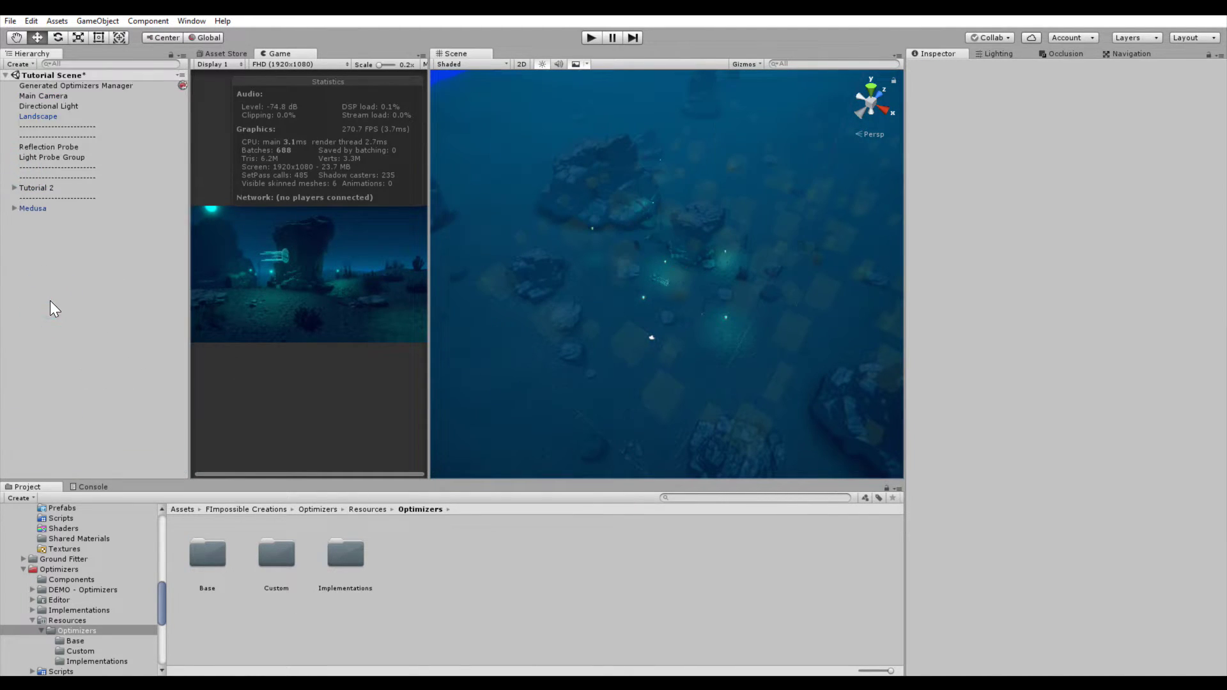
pyautogui.click(591, 38)
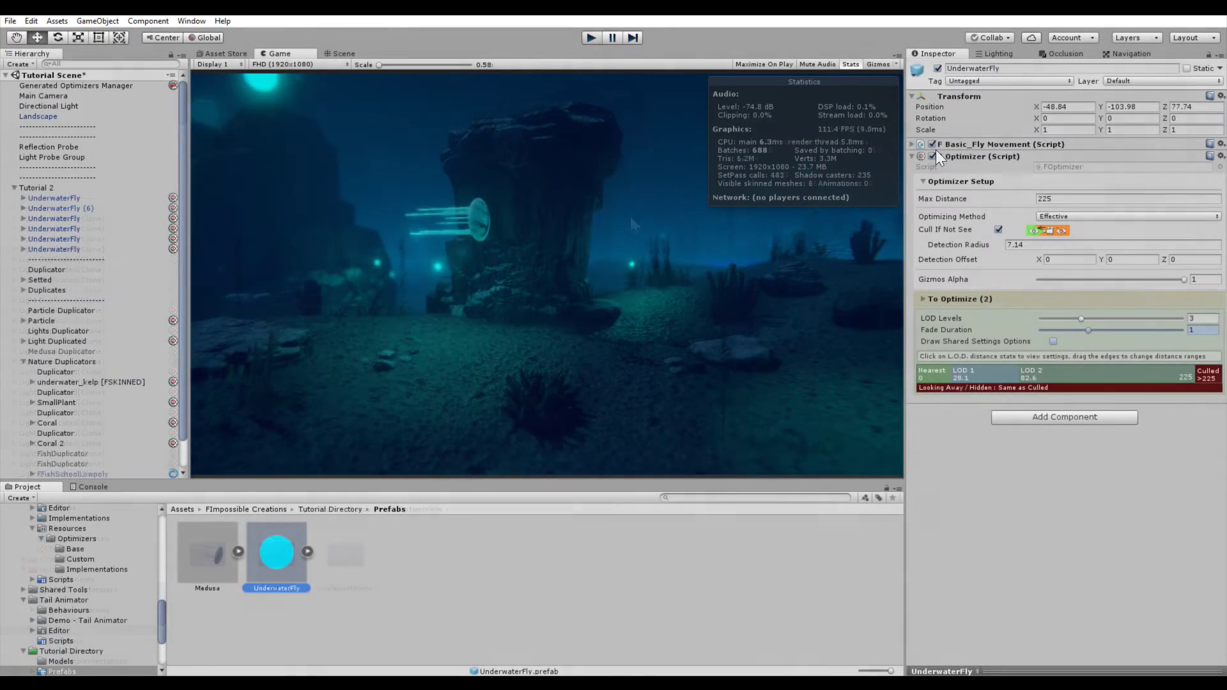
# - Disable the Optimizer component on the UnderwaterFly prefab, the Particle object and the Light Duplicated object
pyautogui.click(89, 208)
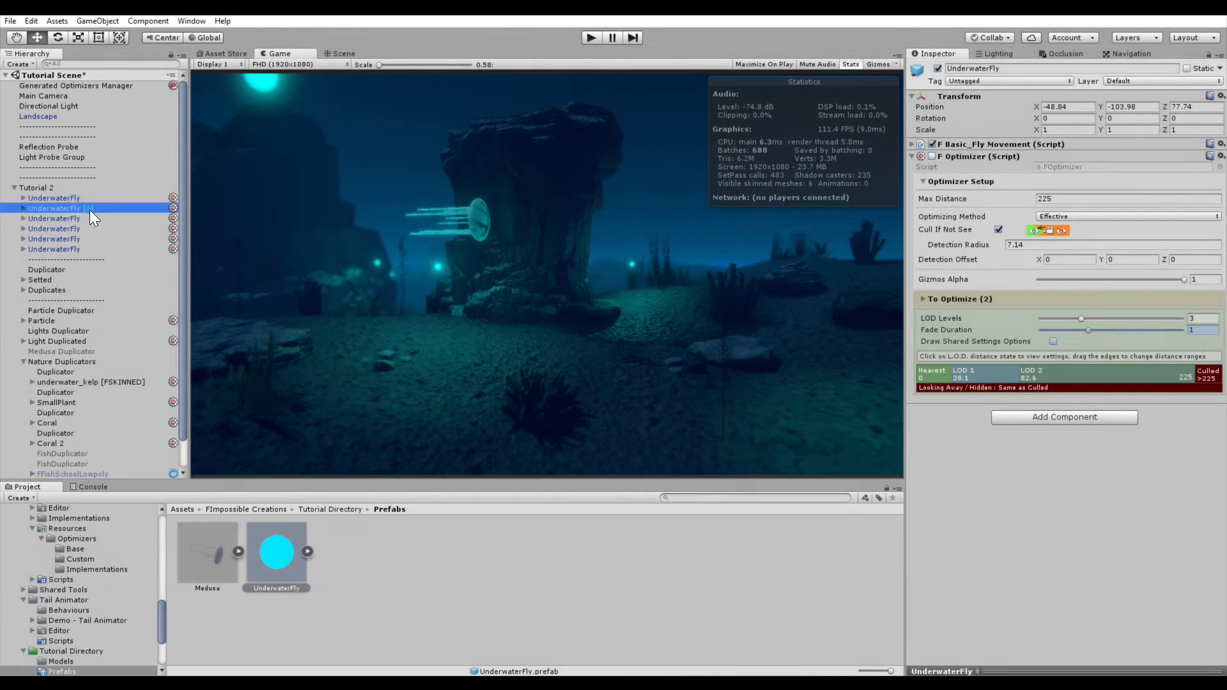
pyautogui.click(96, 320)
pyautogui.click(144, 341)
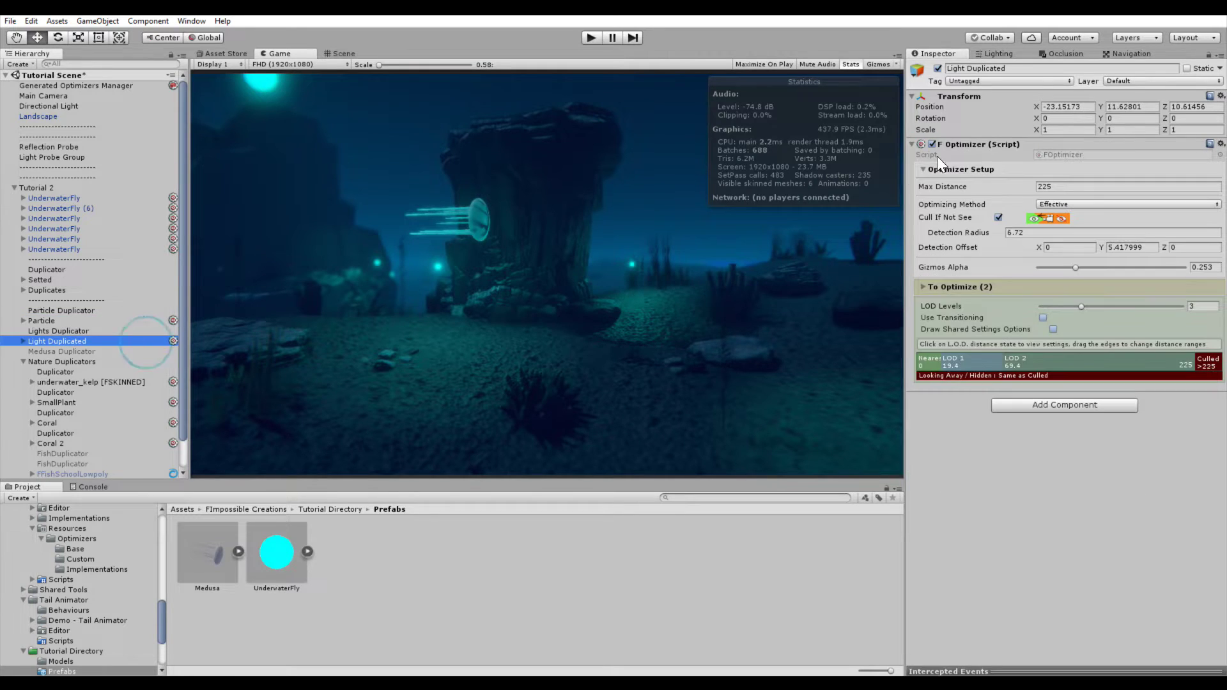
pyautogui.scroll(-2, 128, 287)
# - Select underwater_kelp, SmallPlant, Coral and Coral 2 together and disable their Optimizer components
pyautogui.click(165, 351)
pyautogui.keyDown('ctrl'); pyautogui.click(167, 371); pyautogui.keyUp('ctrl')
pyautogui.keyDown('ctrl'); pyautogui.click(164, 392); pyautogui.keyUp('ctrl')
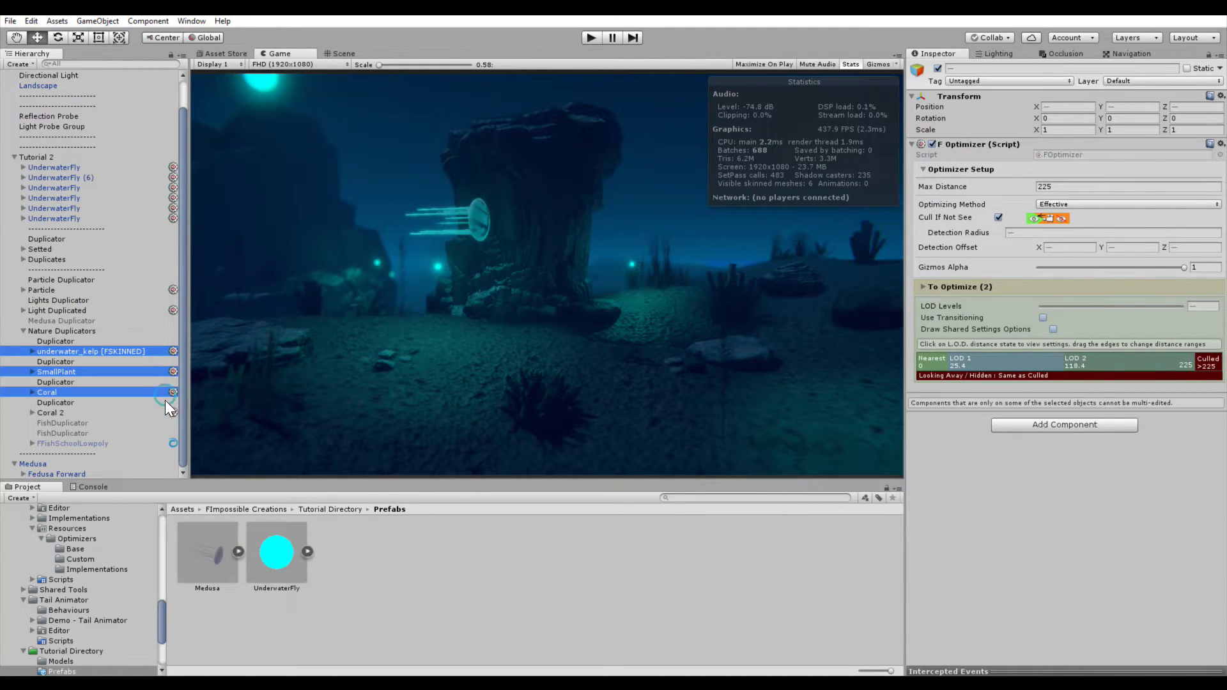
pyautogui.keyDown('ctrl'); pyautogui.click(165, 412); pyautogui.keyUp('ctrl')
pyautogui.click(147, 269)
pyautogui.scroll(1, 146, 217)
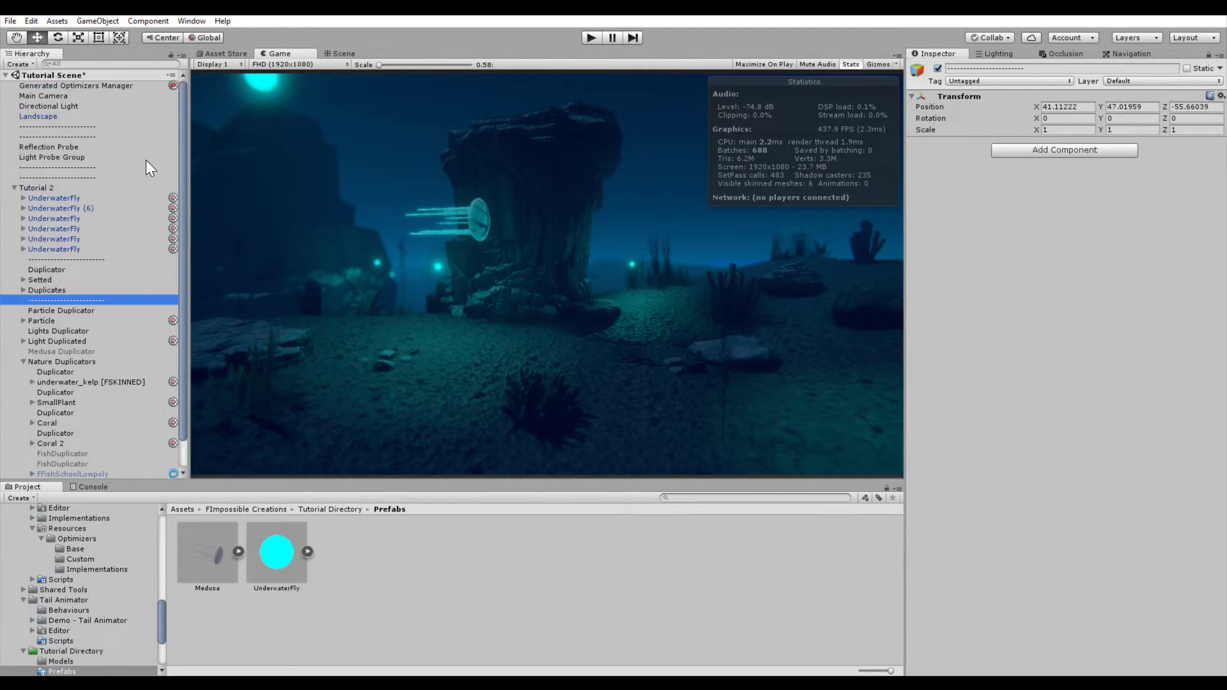
# - Run the scene with the optimizers disabled and maximize the Game view to compare the rendering statistics
pyautogui.click(593, 37)
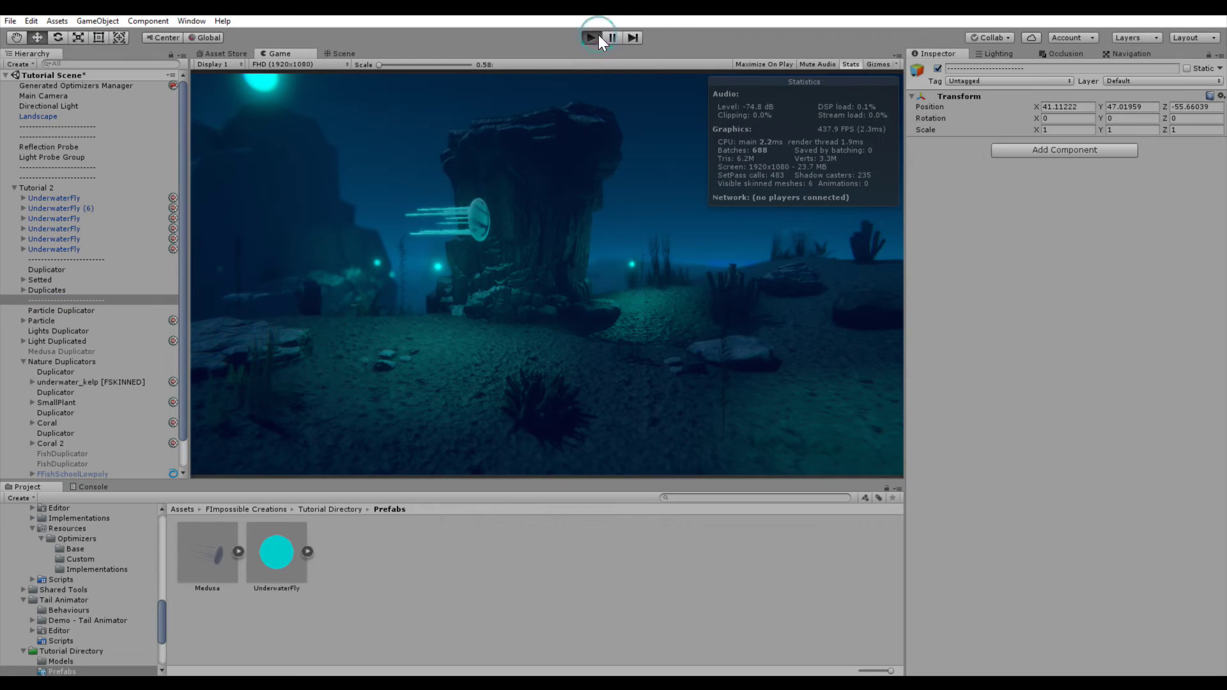
pyautogui.rightClick(291, 54)
pyautogui.click(319, 94)
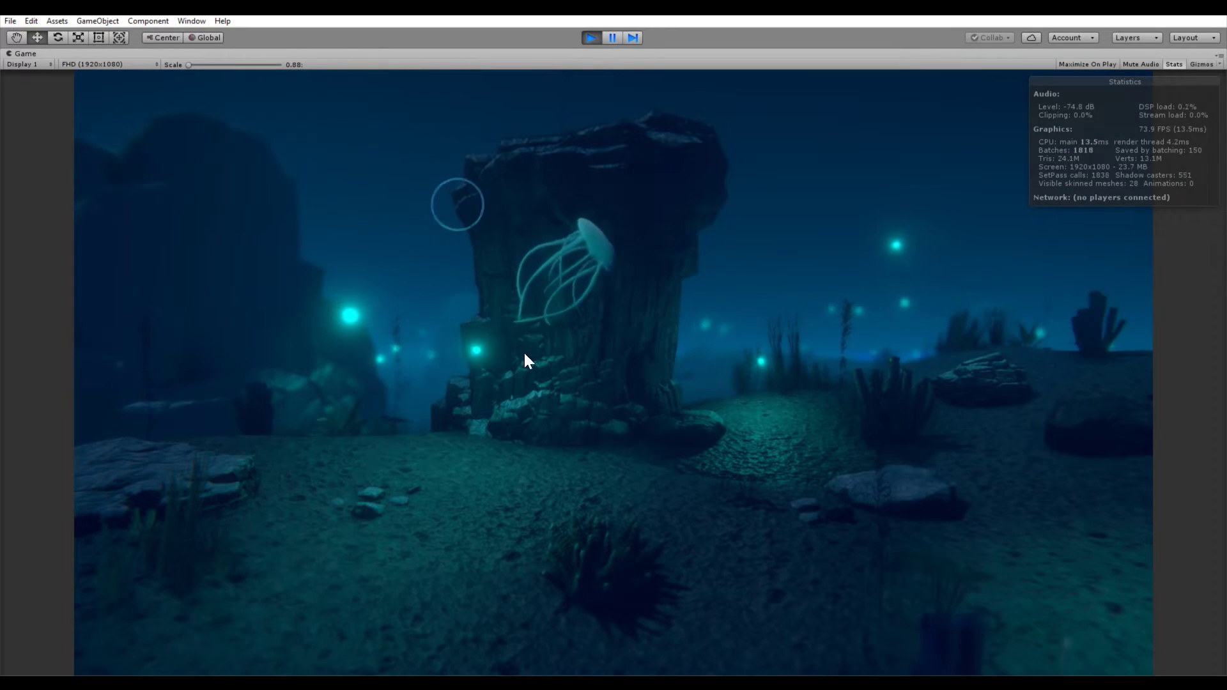